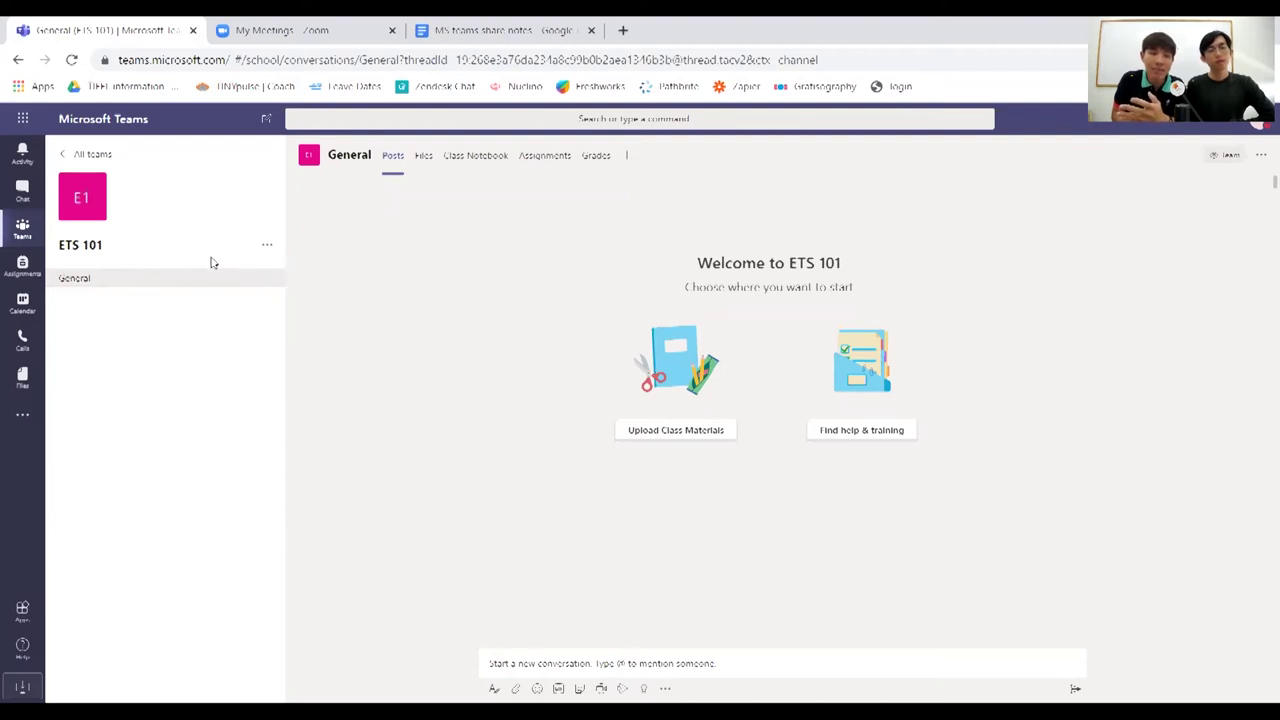
Get the link to the ETS 101 team and copy it
click(268, 250)
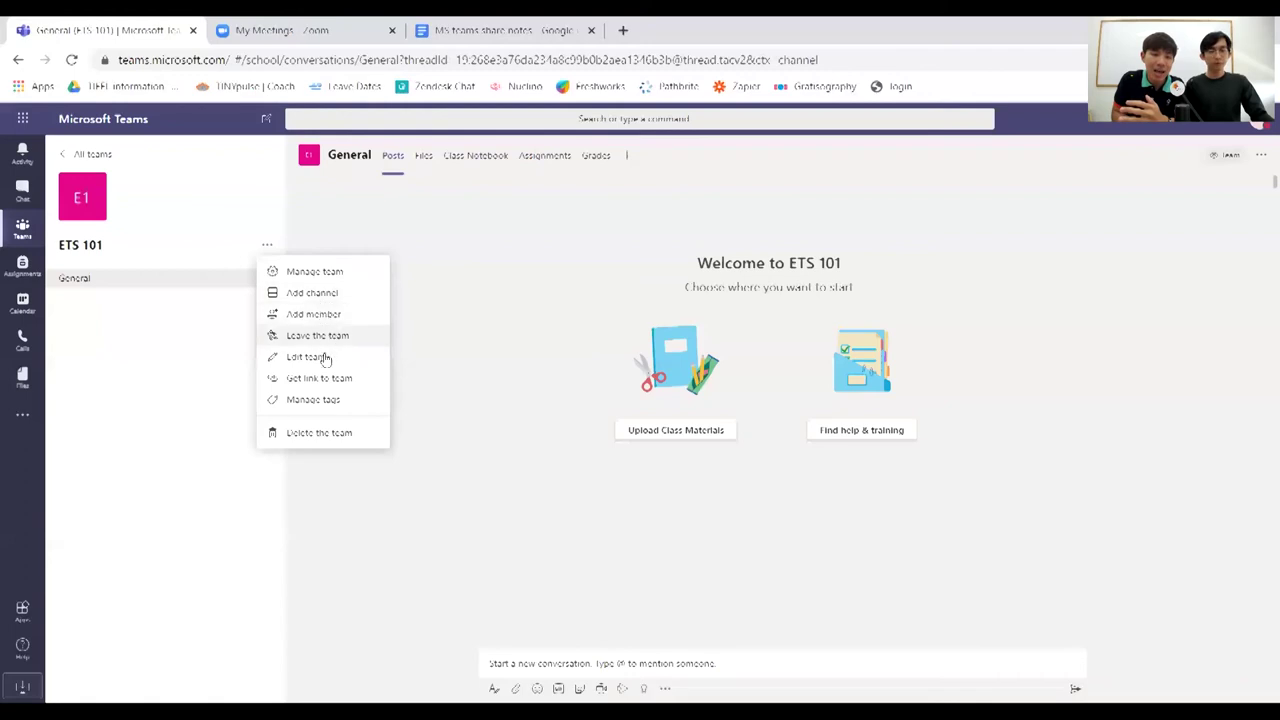
click(322, 384)
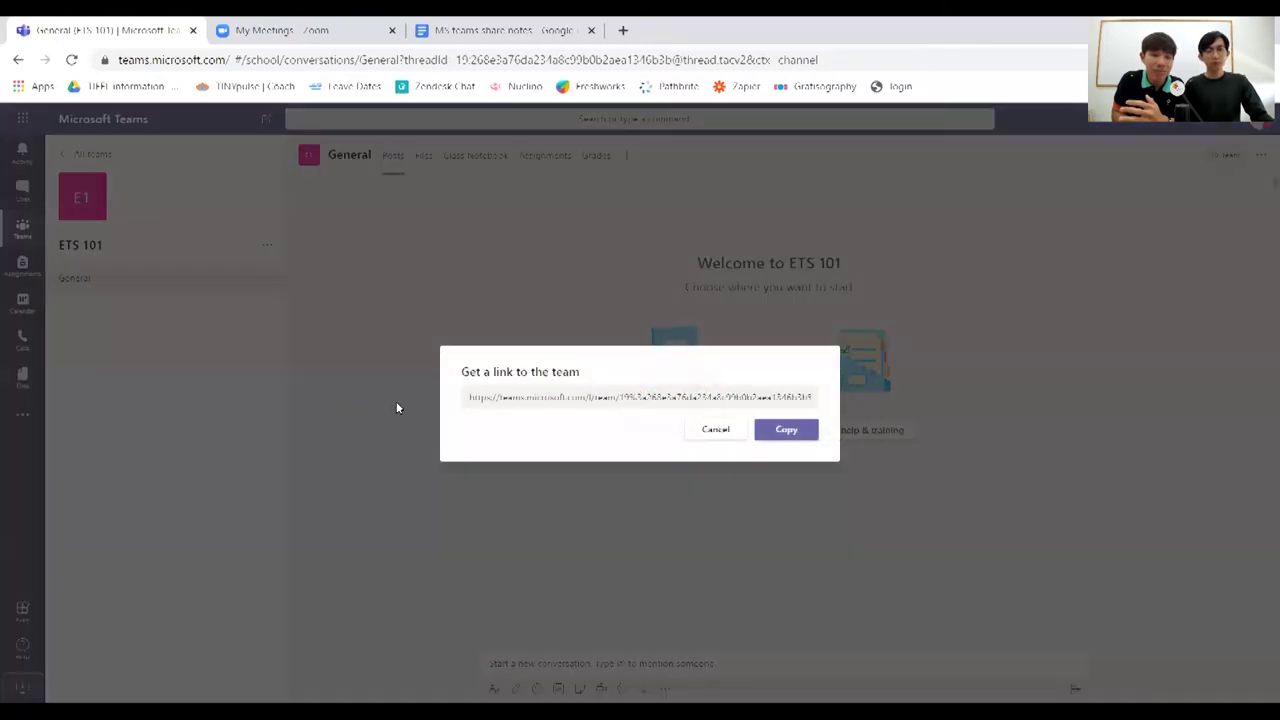
click(785, 432)
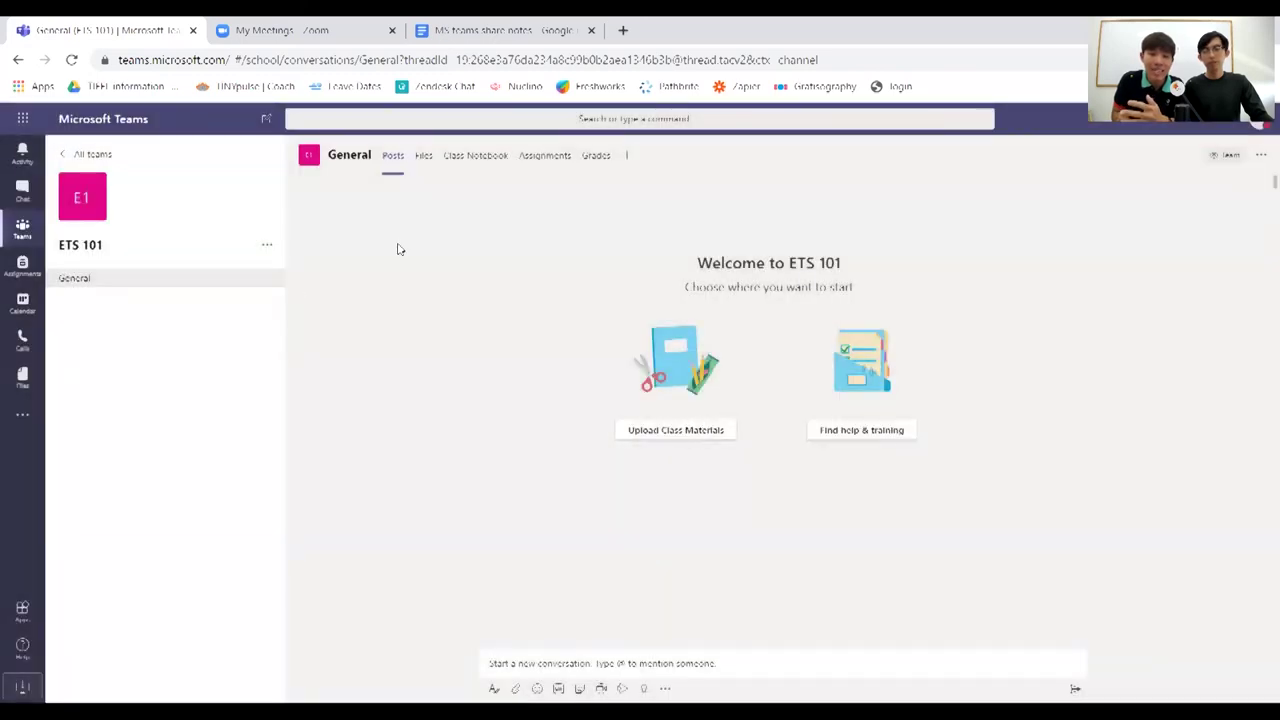
Switch to the MS teams share notes document in Google Docs and paste the team link on its own line below the meeting link
click(412, 31)
click(641, 365)
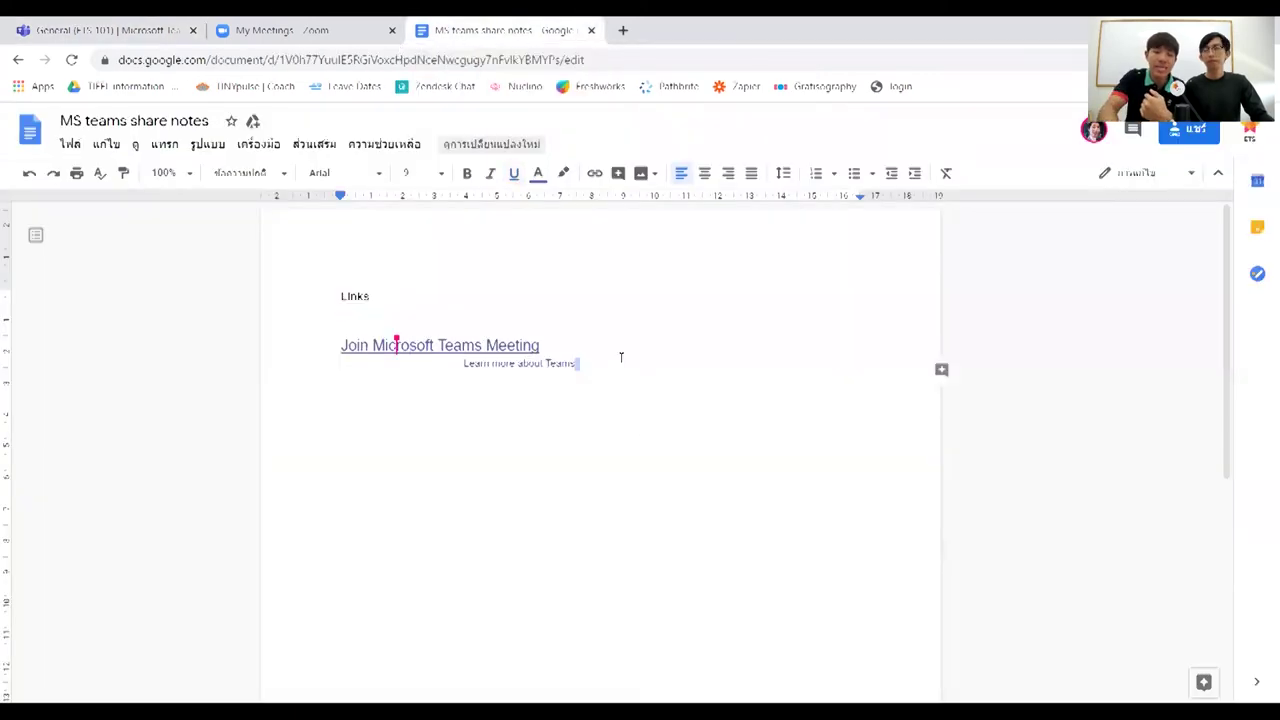
key(Return)
key(ctrl+v)
key(Return)
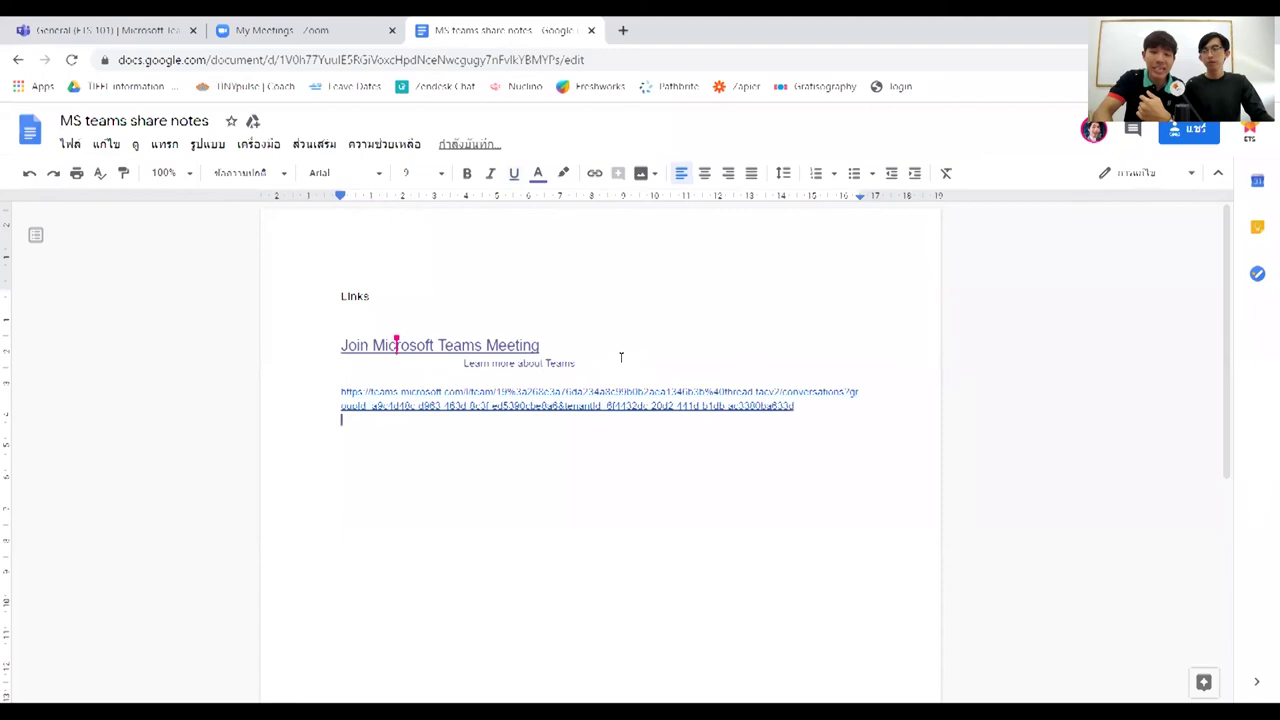
Switch back to Microsoft Teams, open the management page of the ETS 101 team and reload it
click(276, 30)
click(150, 30)
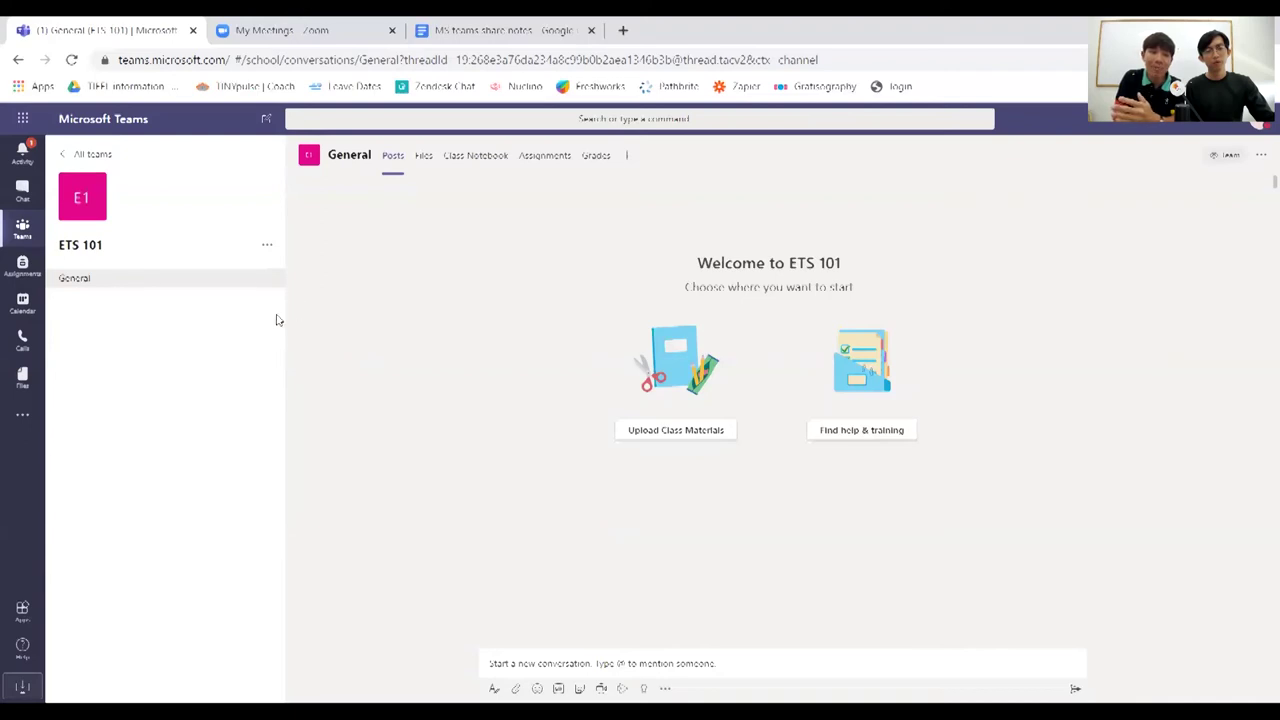
click(266, 246)
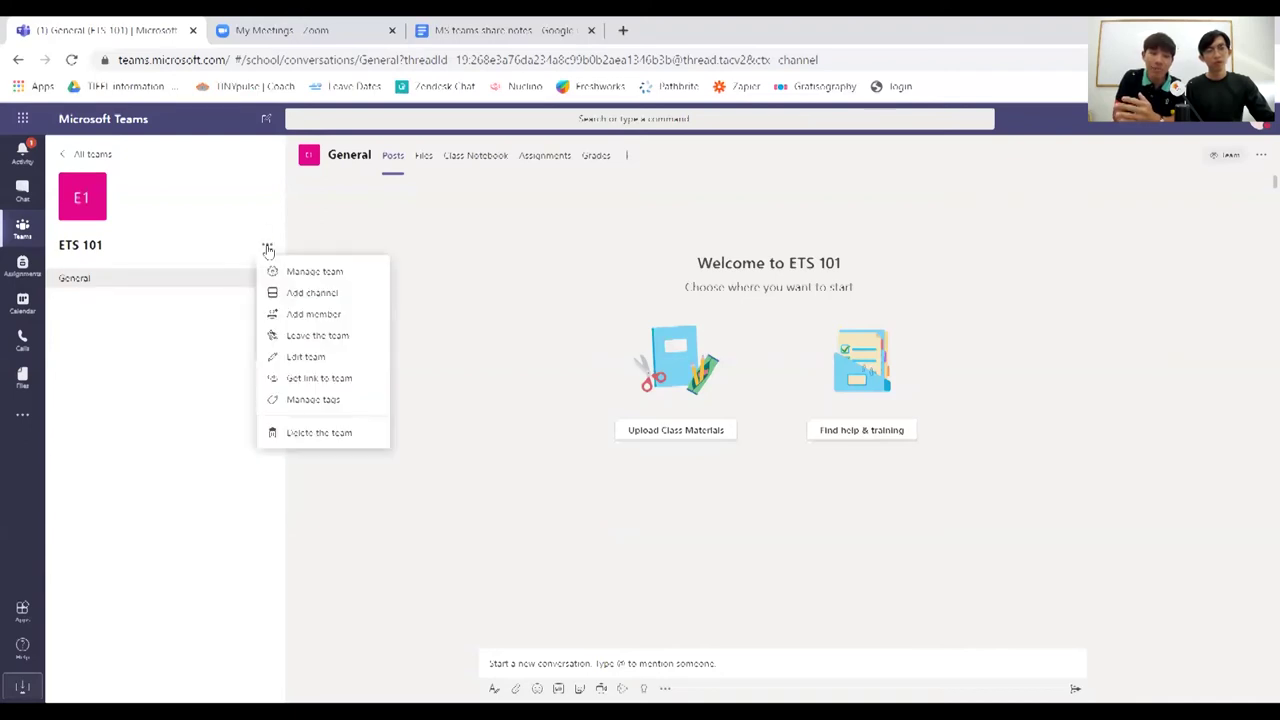
click(331, 274)
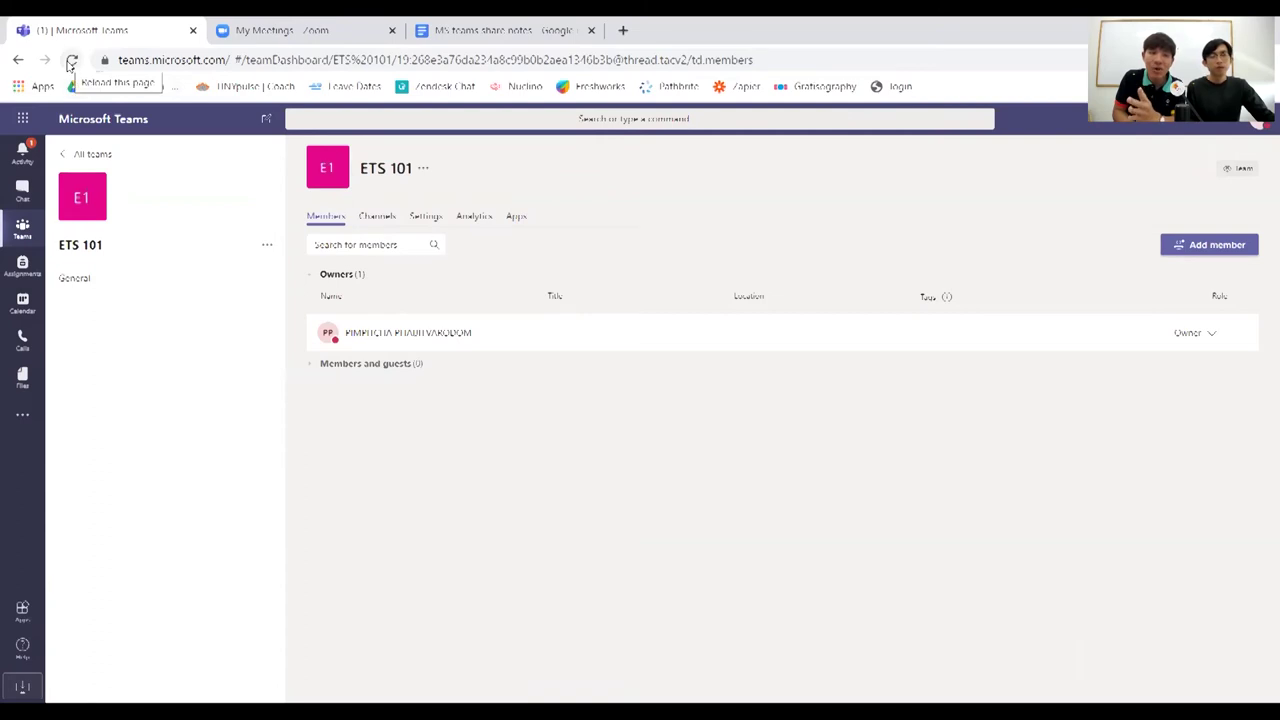
click(71, 62)
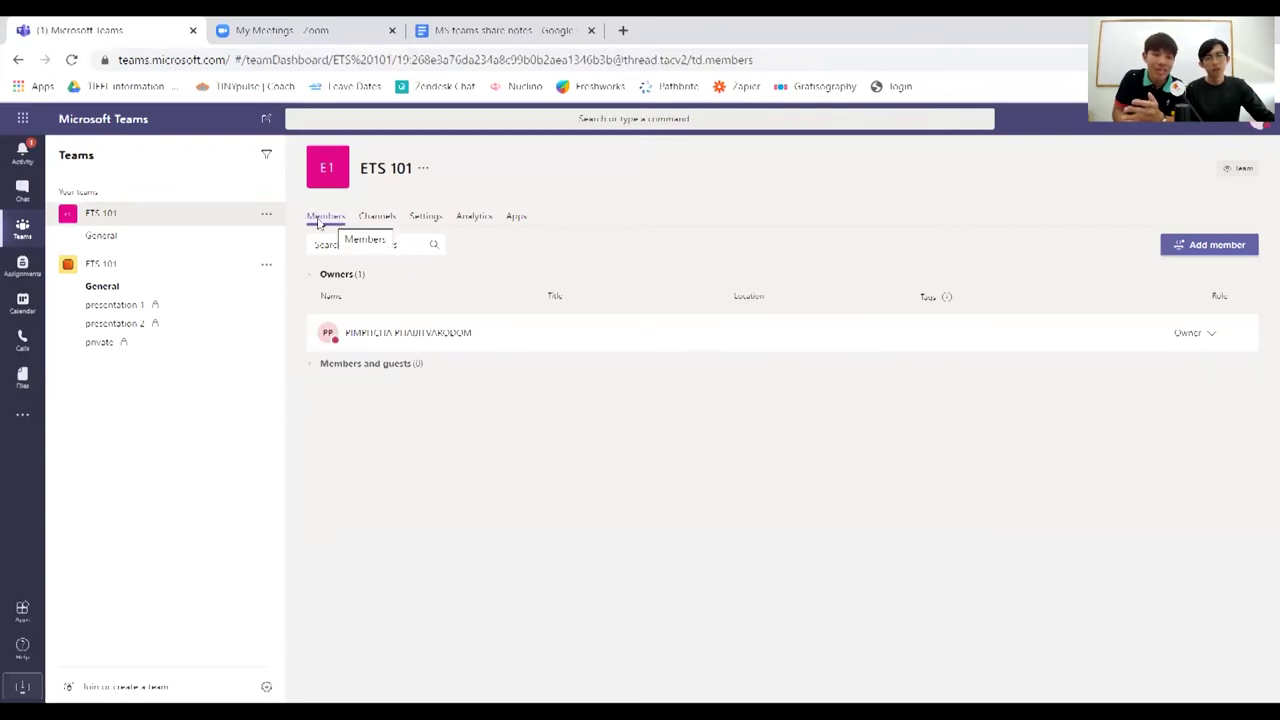
Reopen the ETS 101 team's management page from its General channel and accept all pending join requests
click(100, 235)
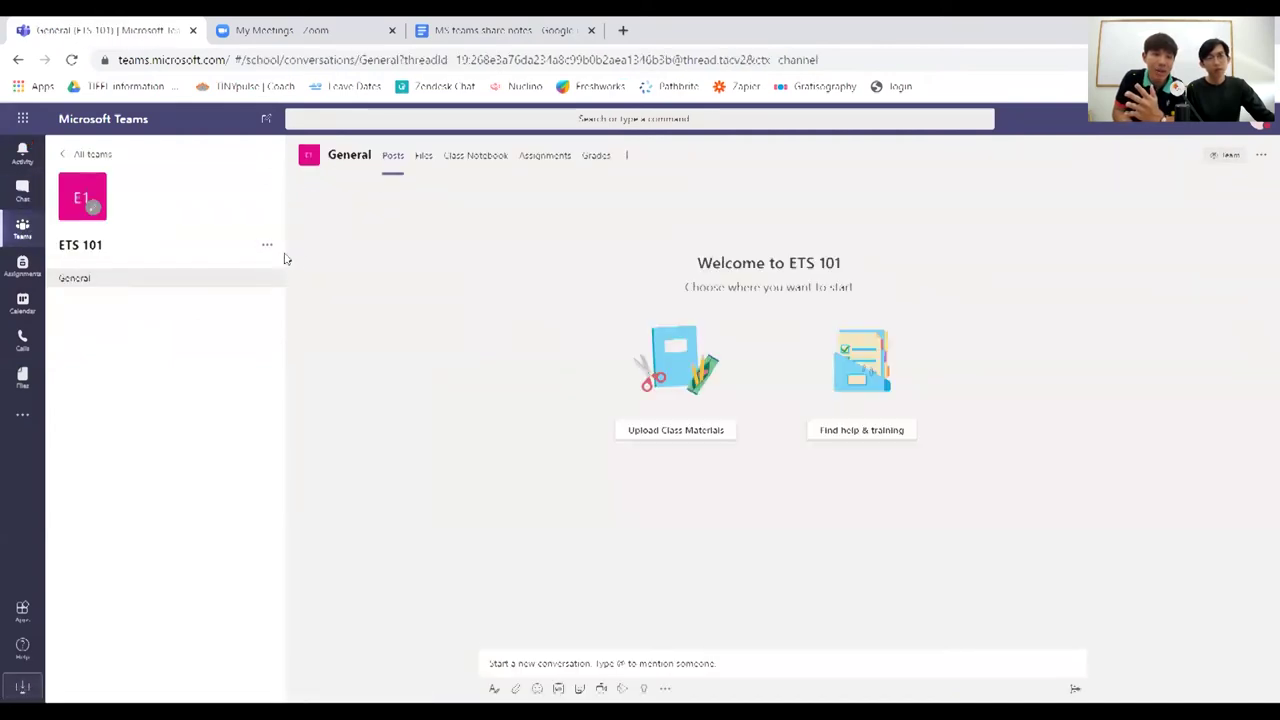
click(267, 244)
click(314, 271)
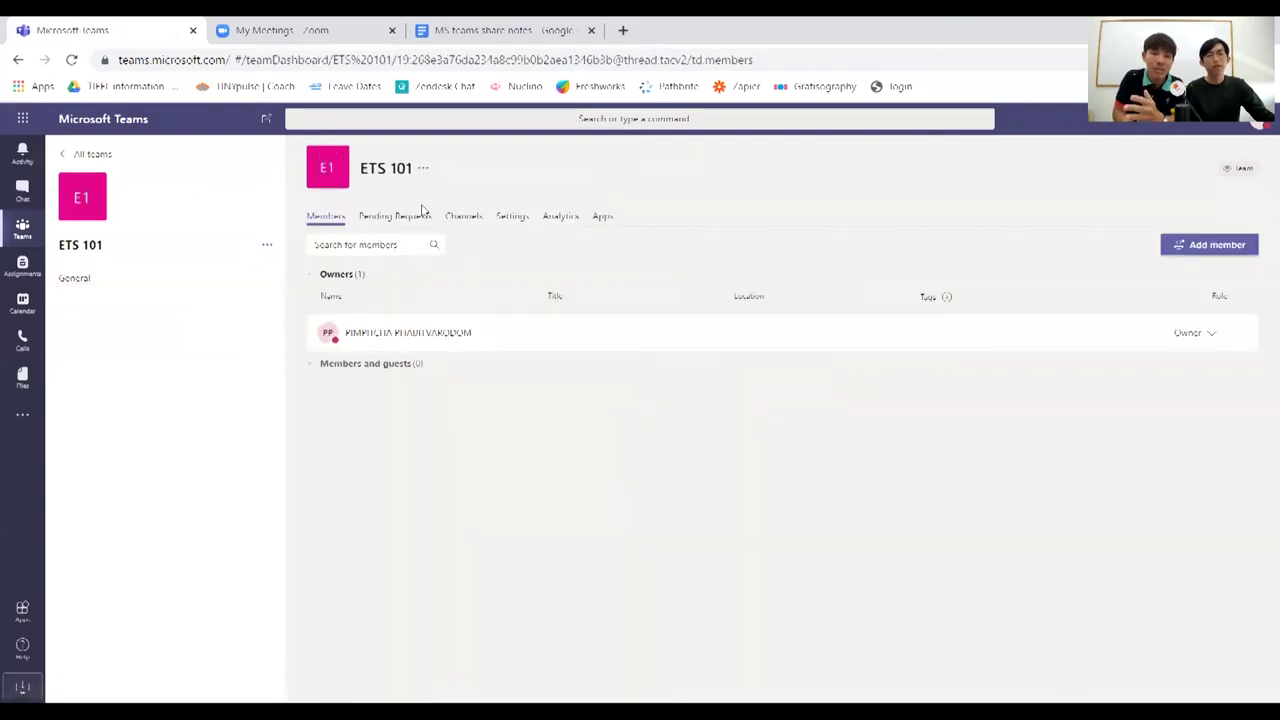
click(392, 222)
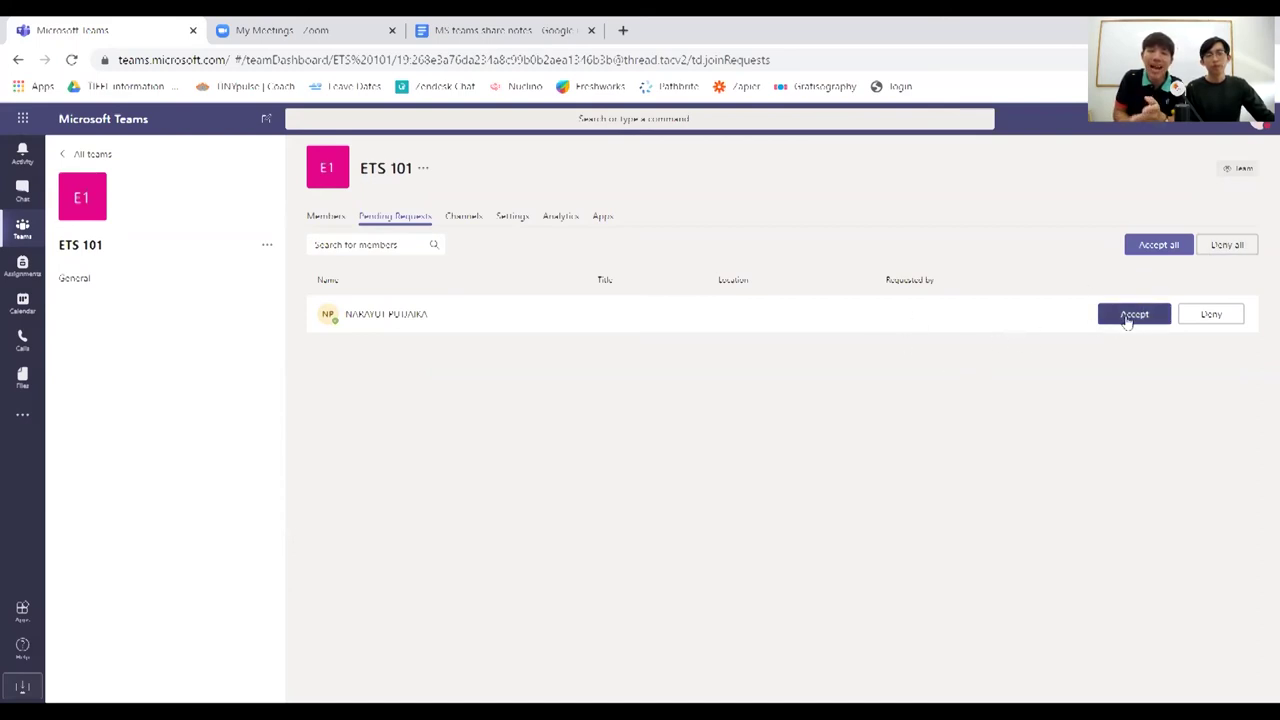
click(1151, 248)
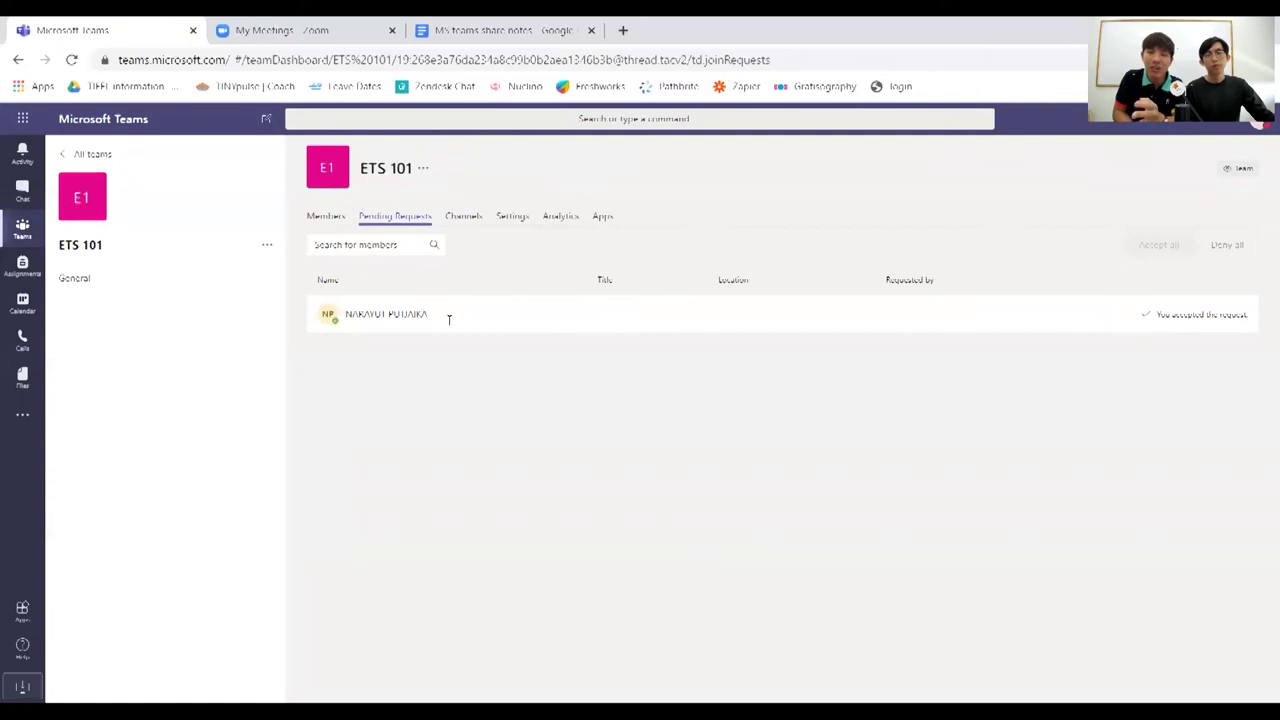
Review the ETS 101 member list and show the contact card of the newly accepted member
click(325, 218)
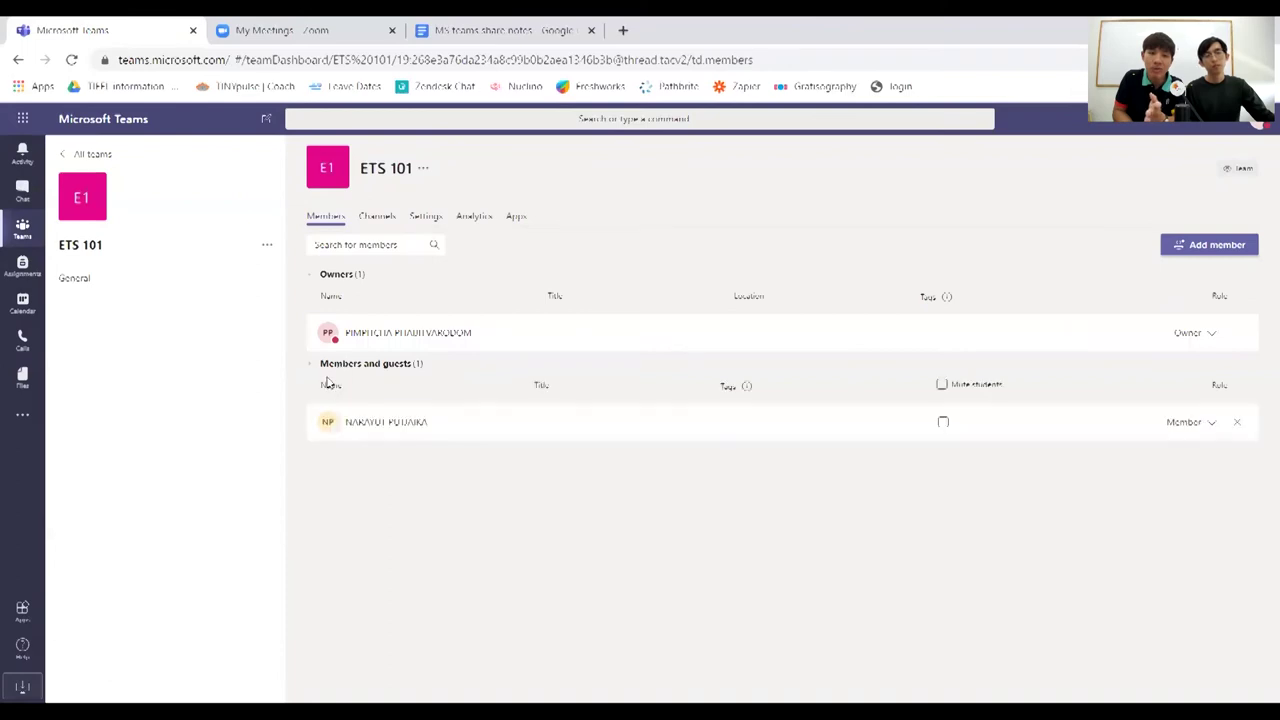
mouse_move(421, 422)
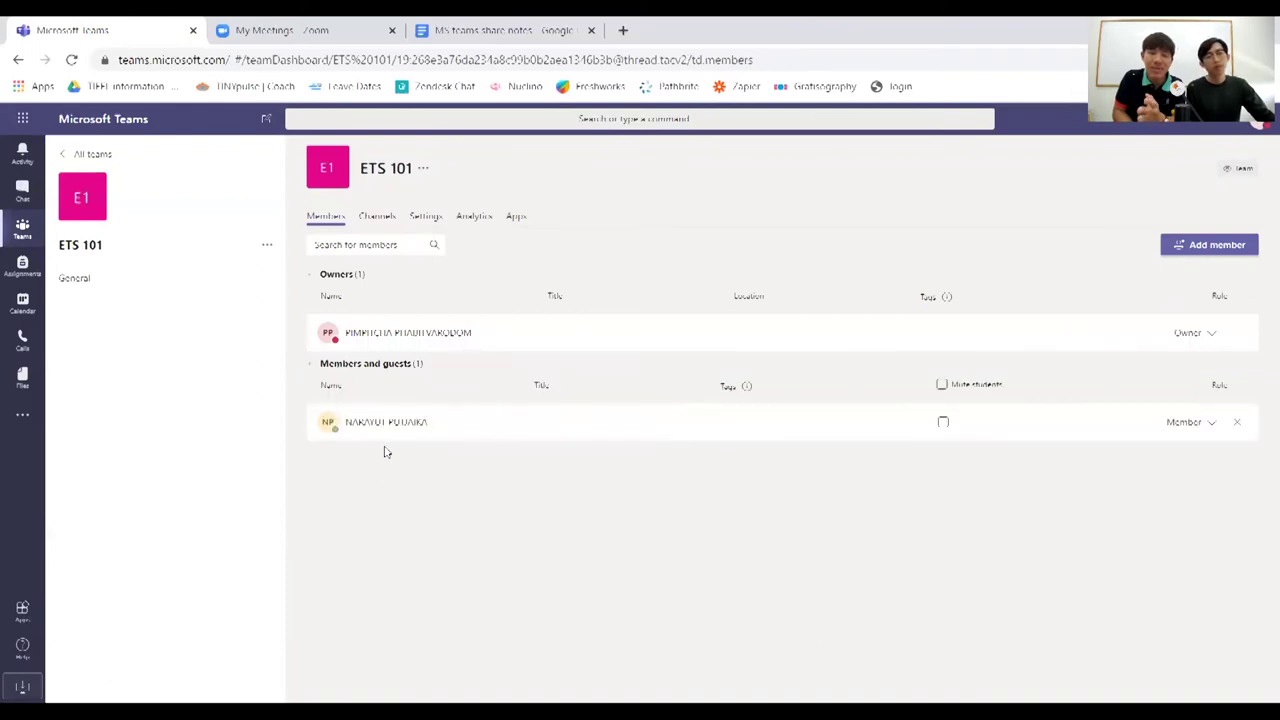
mouse_move(380, 424)
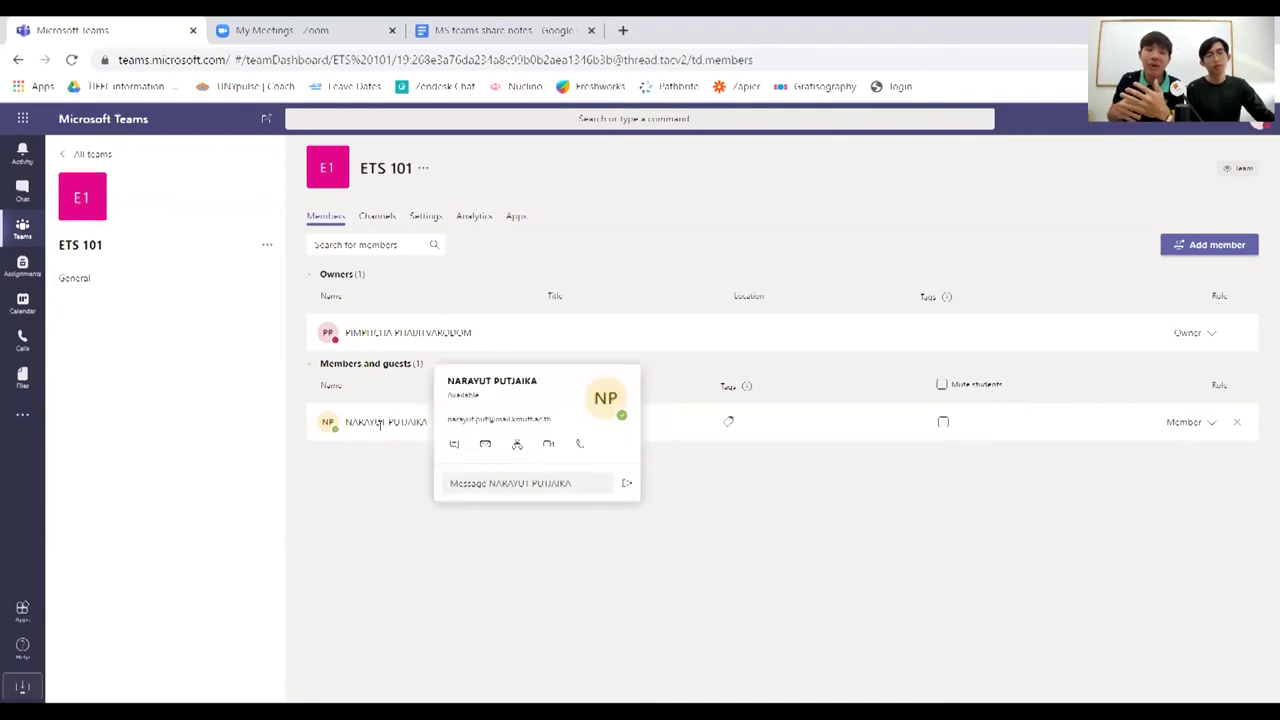
View the files area of the General channel and return to the channel's posts
click(85, 278)
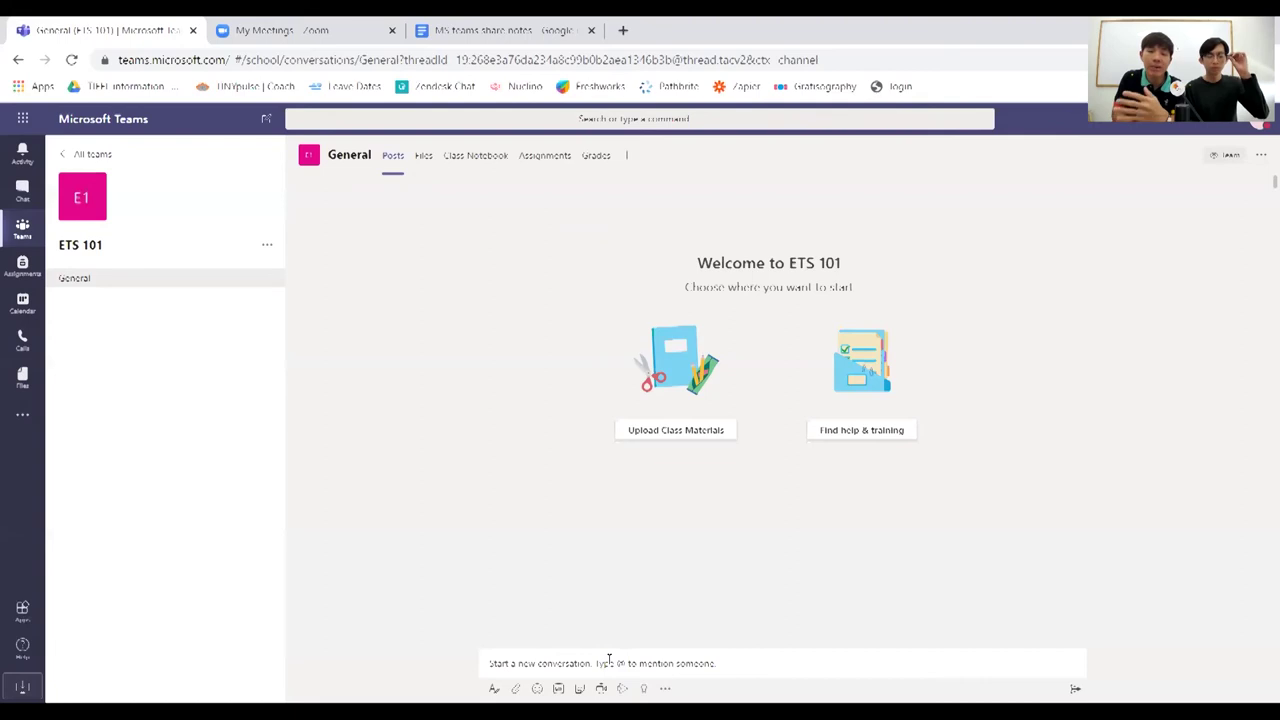
click(423, 160)
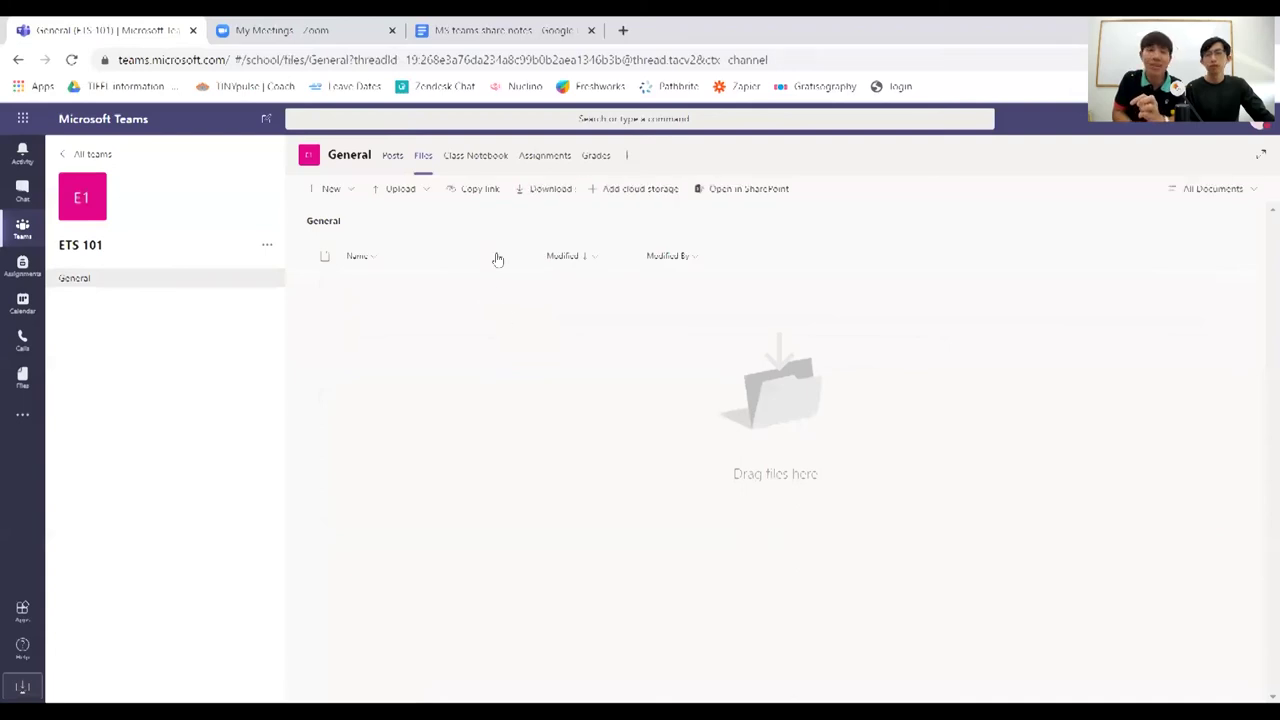
click(224, 288)
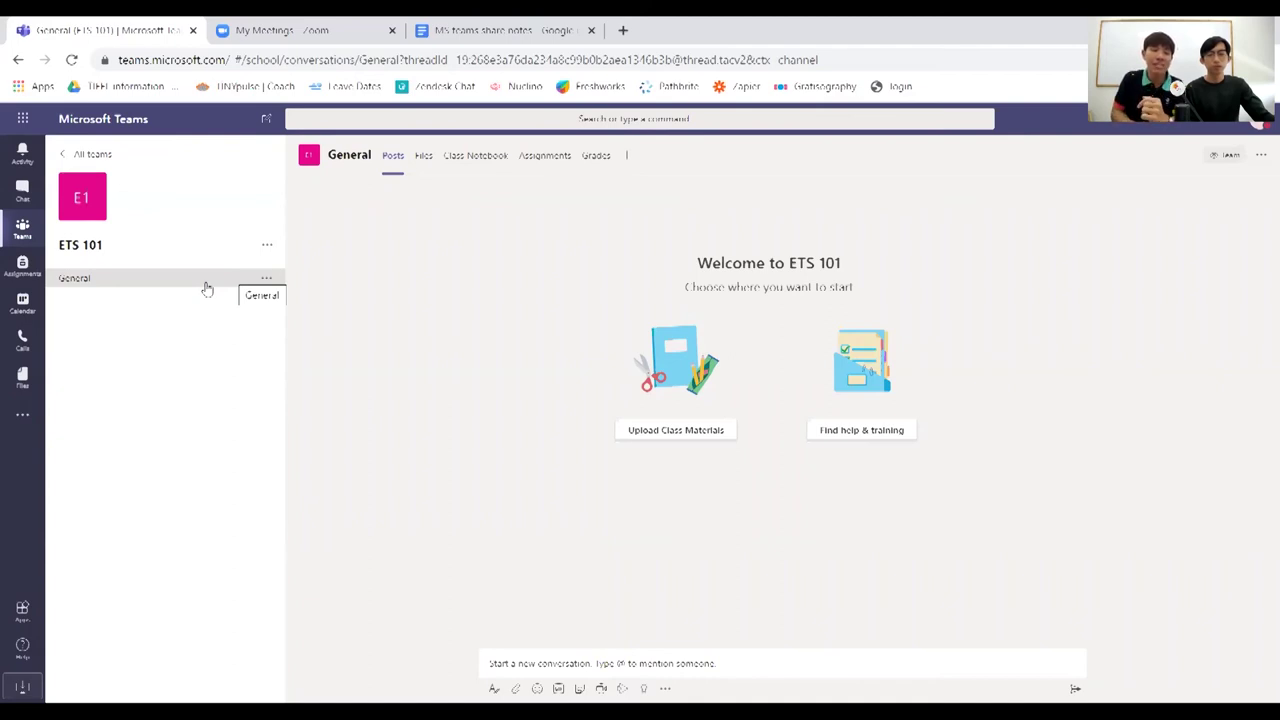
Create a channel named section 1 in the ETS 101 team with Private privacy and continue to adding members
click(268, 250)
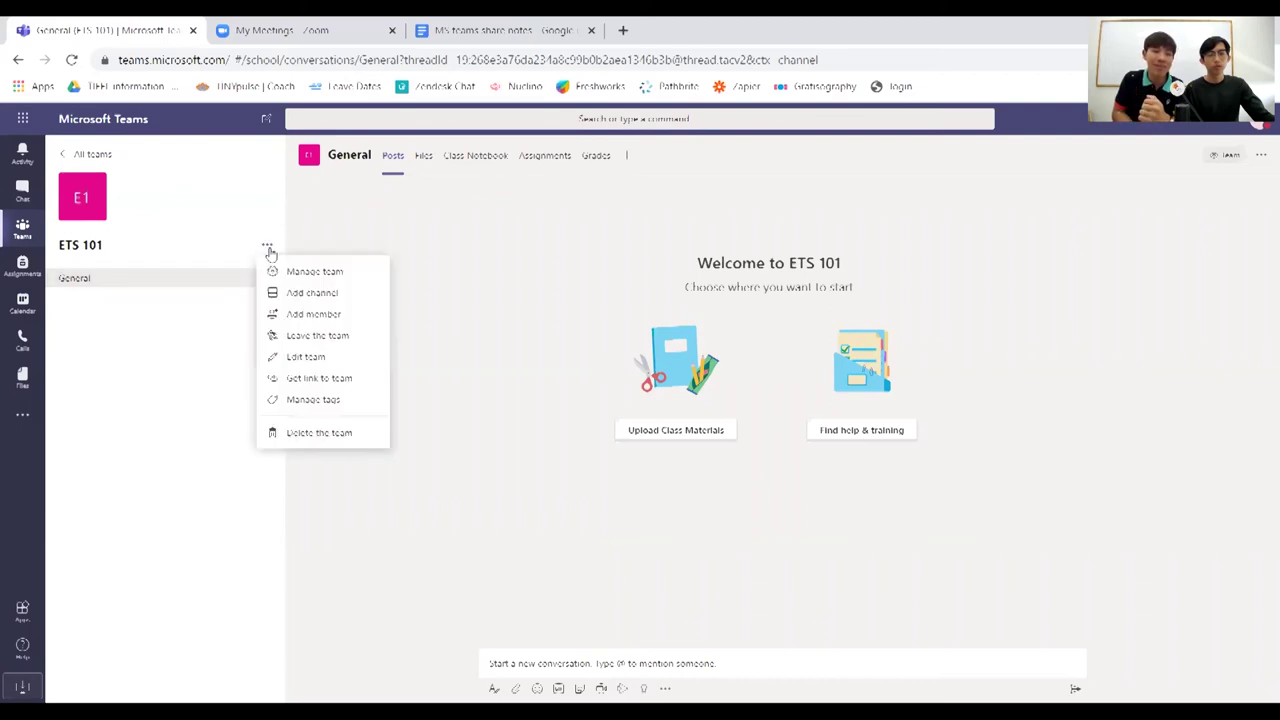
click(314, 293)
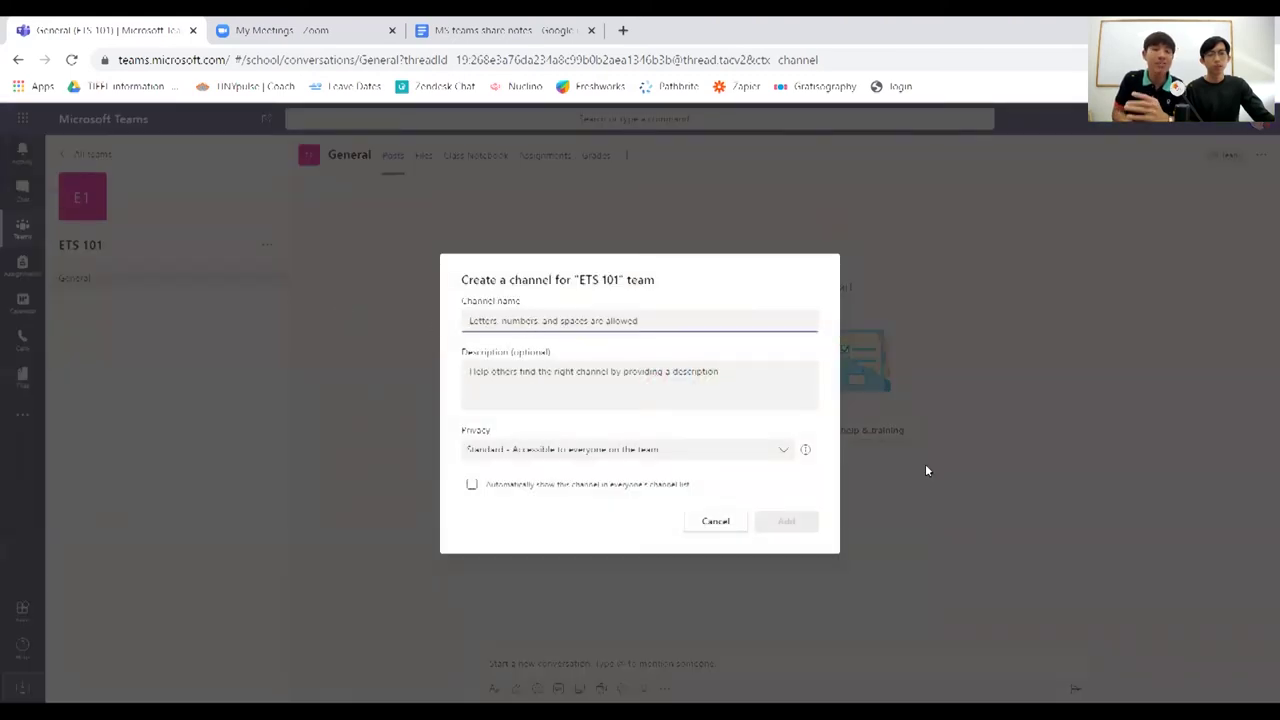
text(s)
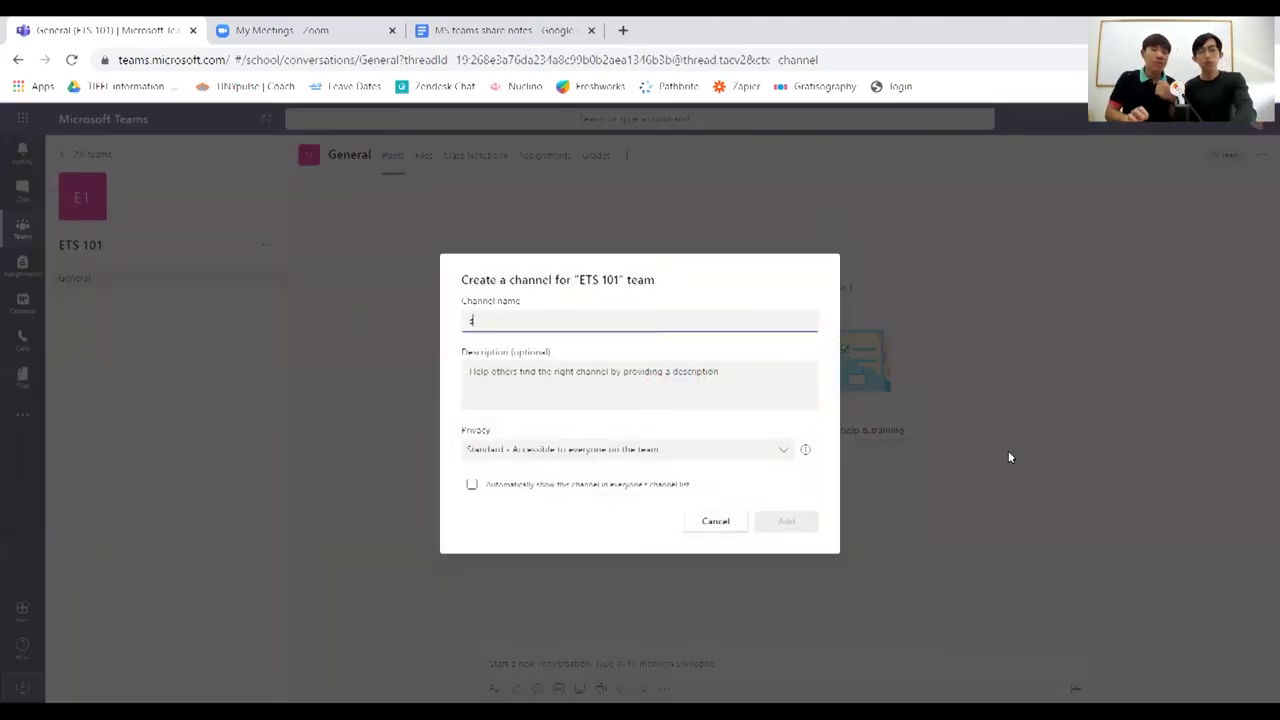
text(oction 1)
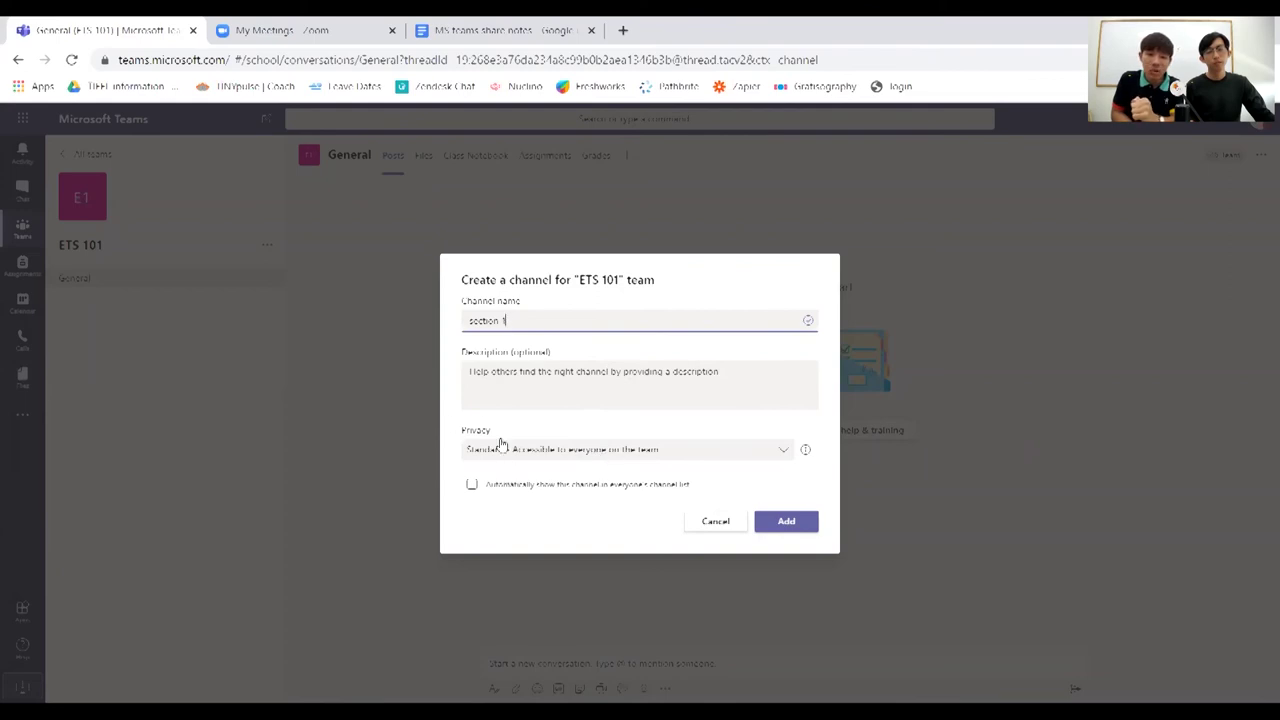
click(580, 452)
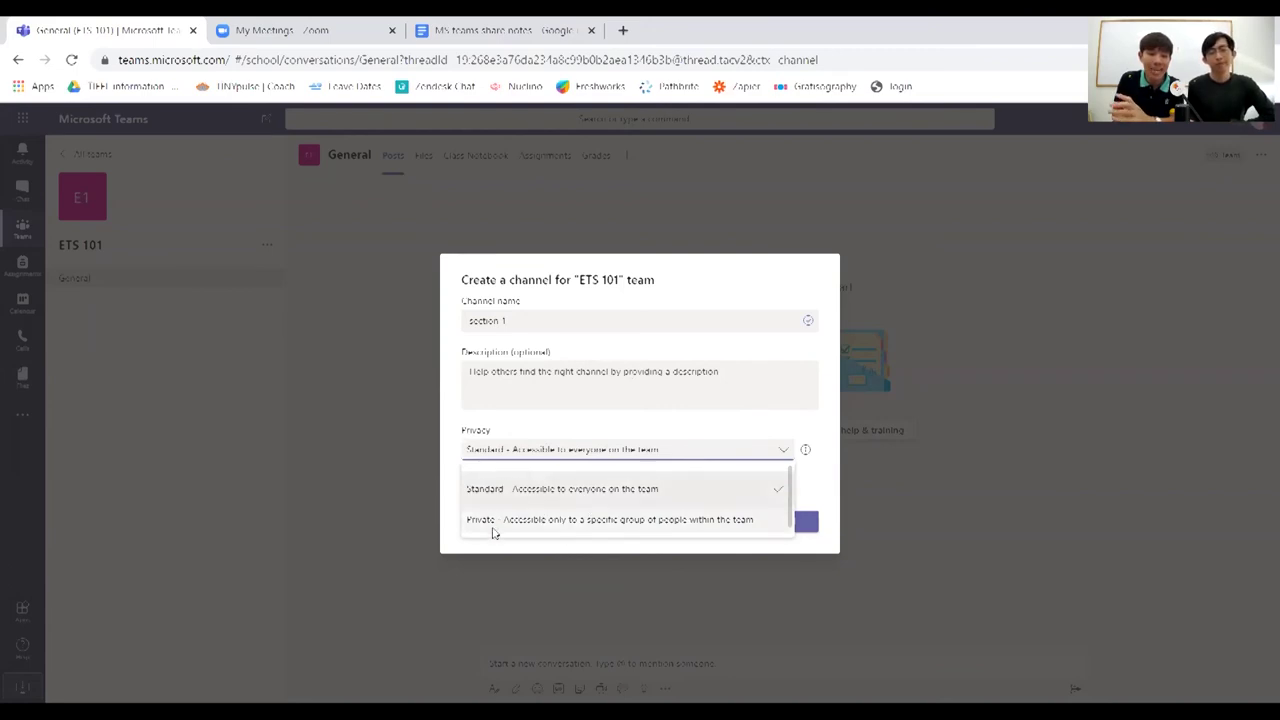
click(544, 518)
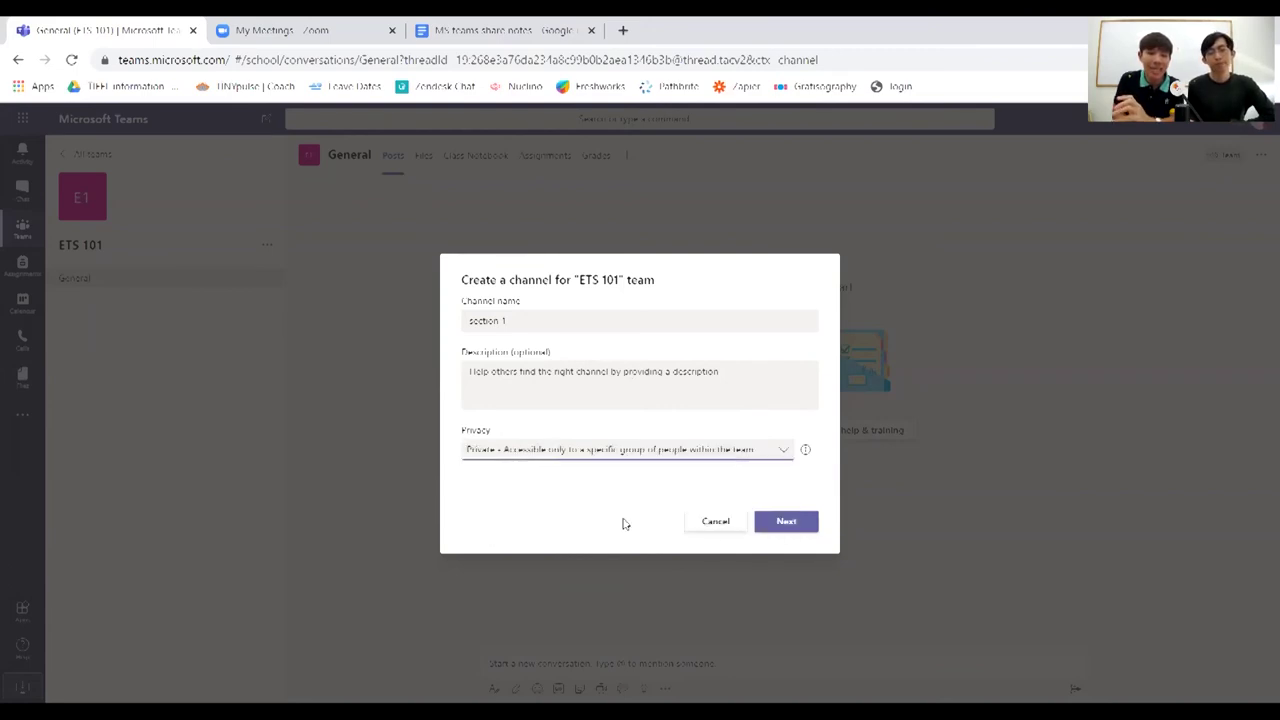
click(787, 524)
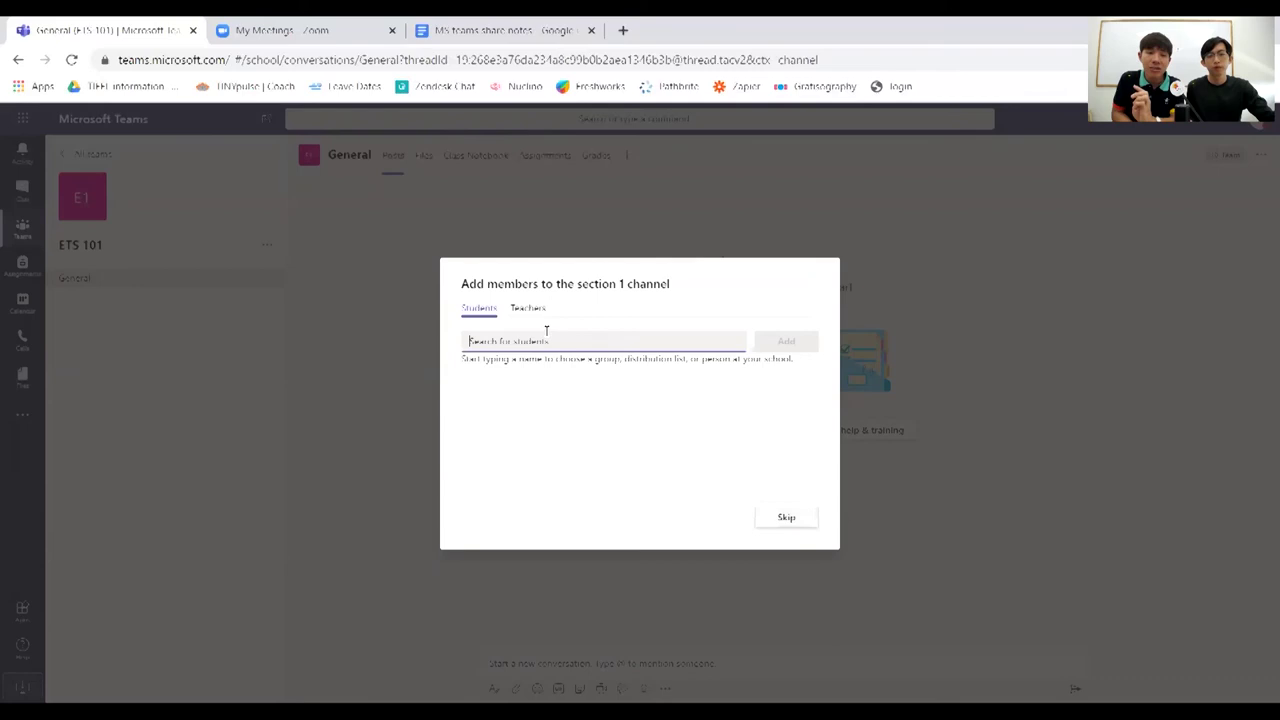
Search for the accepted student by name, add them to the section 1 channel and finish the channel setup
click(528, 312)
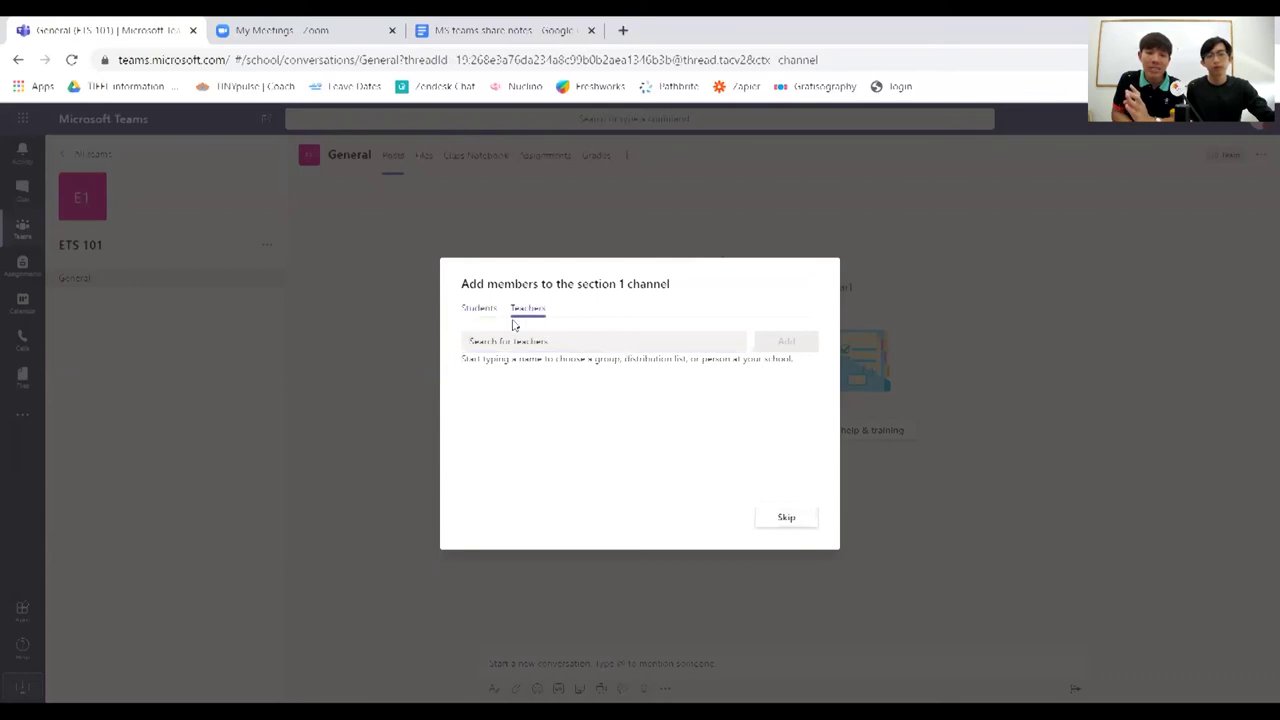
click(525, 342)
click(482, 309)
click(518, 340)
text(nara)
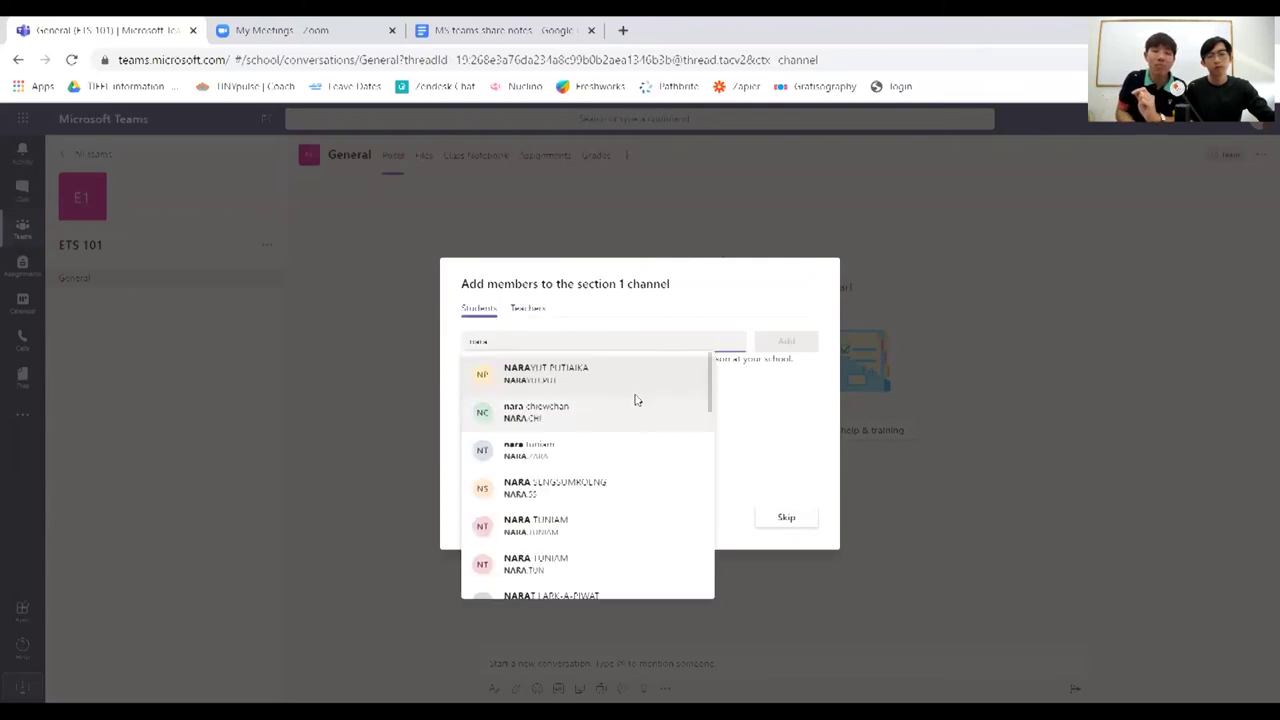
click(608, 376)
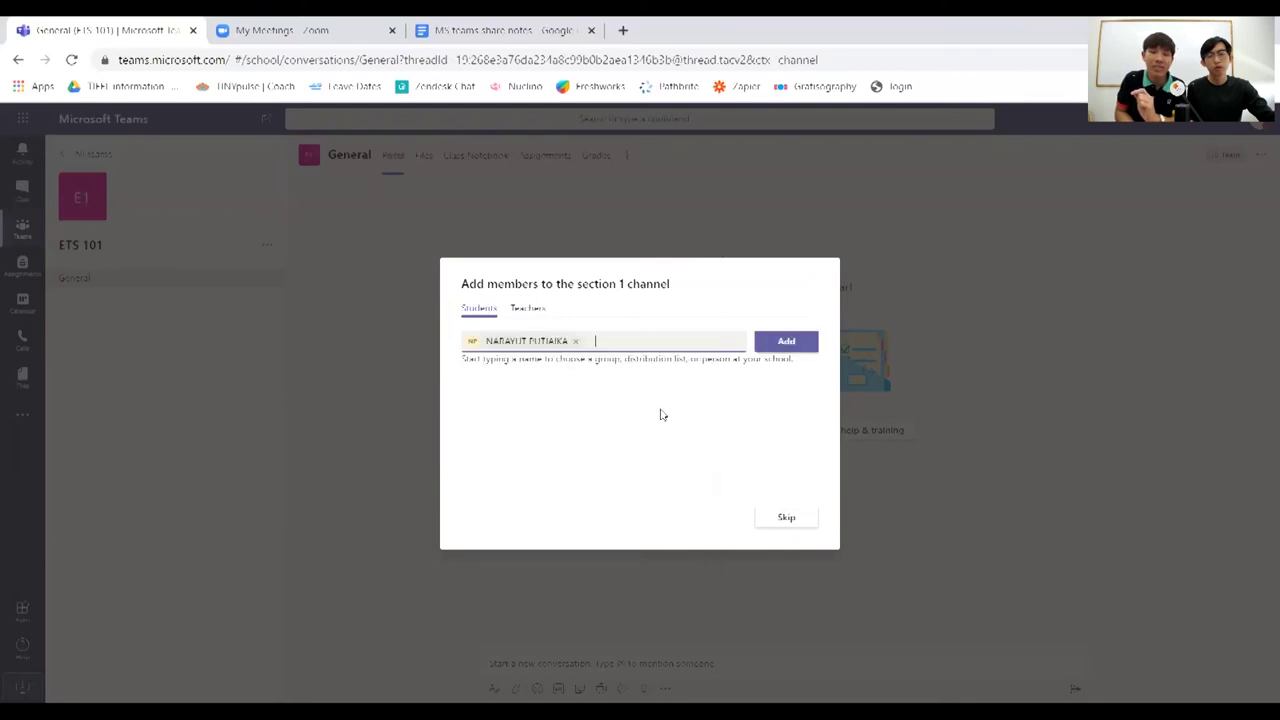
click(788, 343)
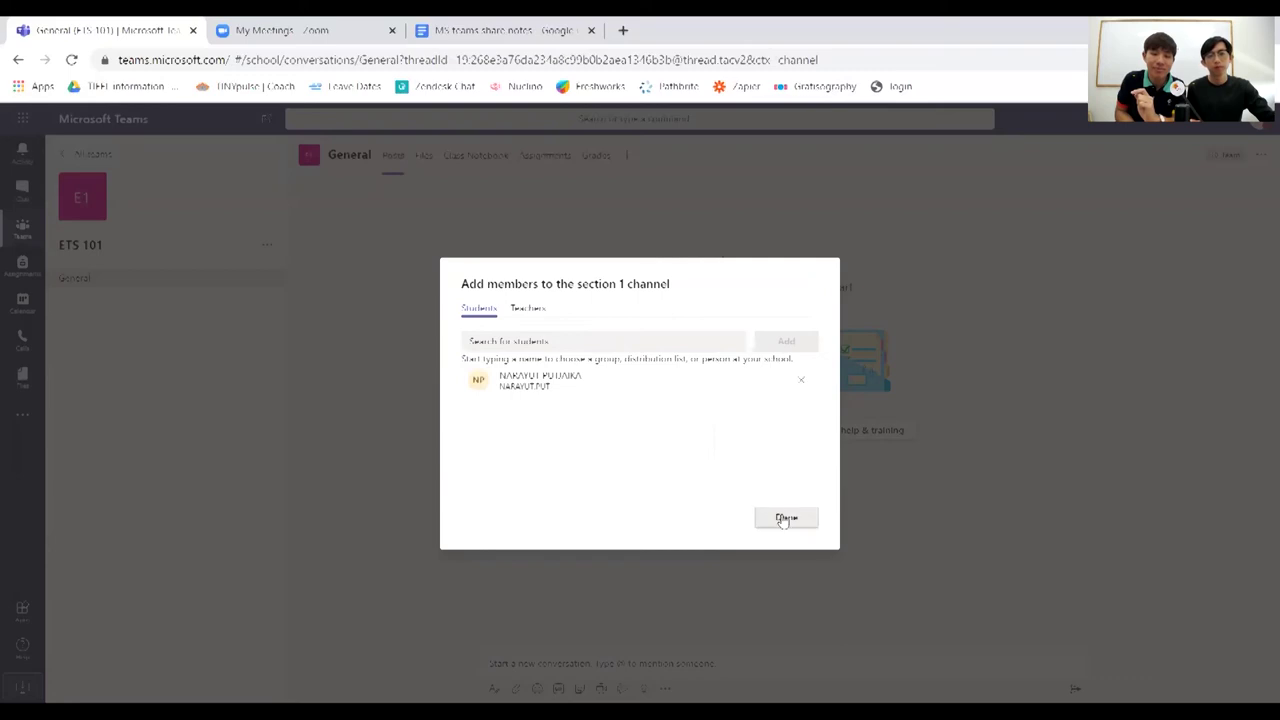
click(779, 517)
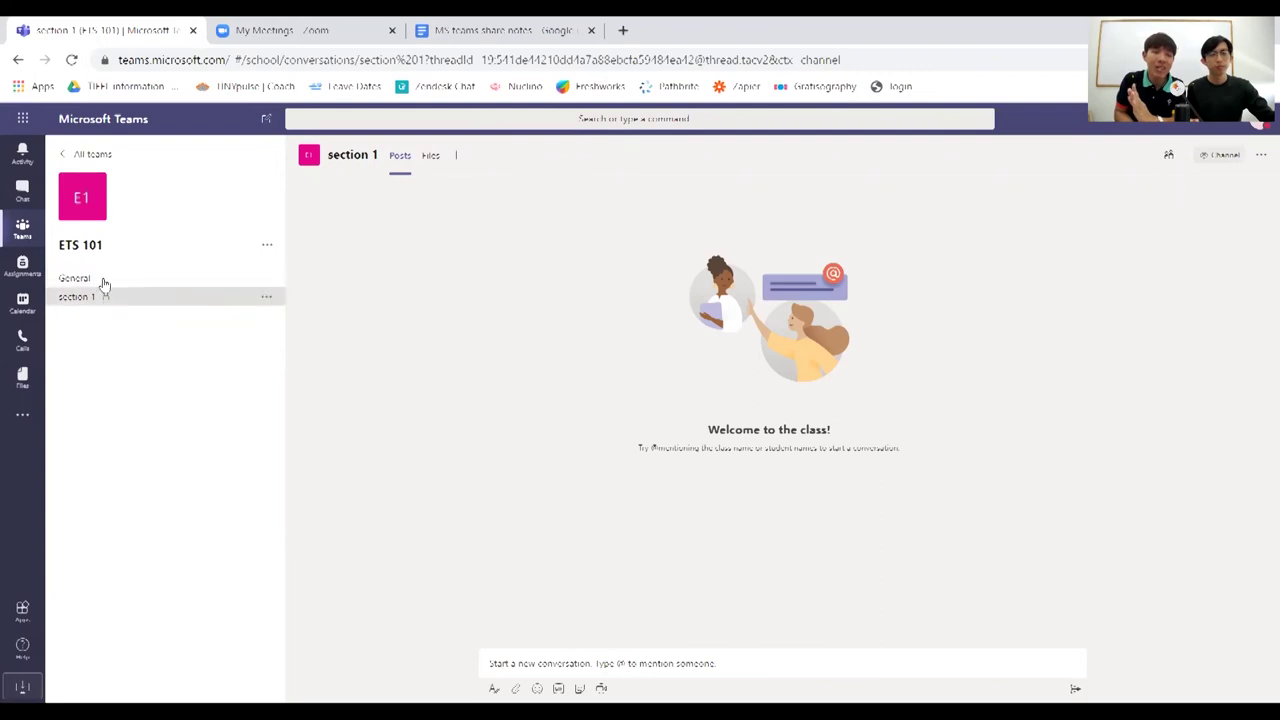
Open the management page of the section 1 channel and view its members and member permission settings
click(267, 299)
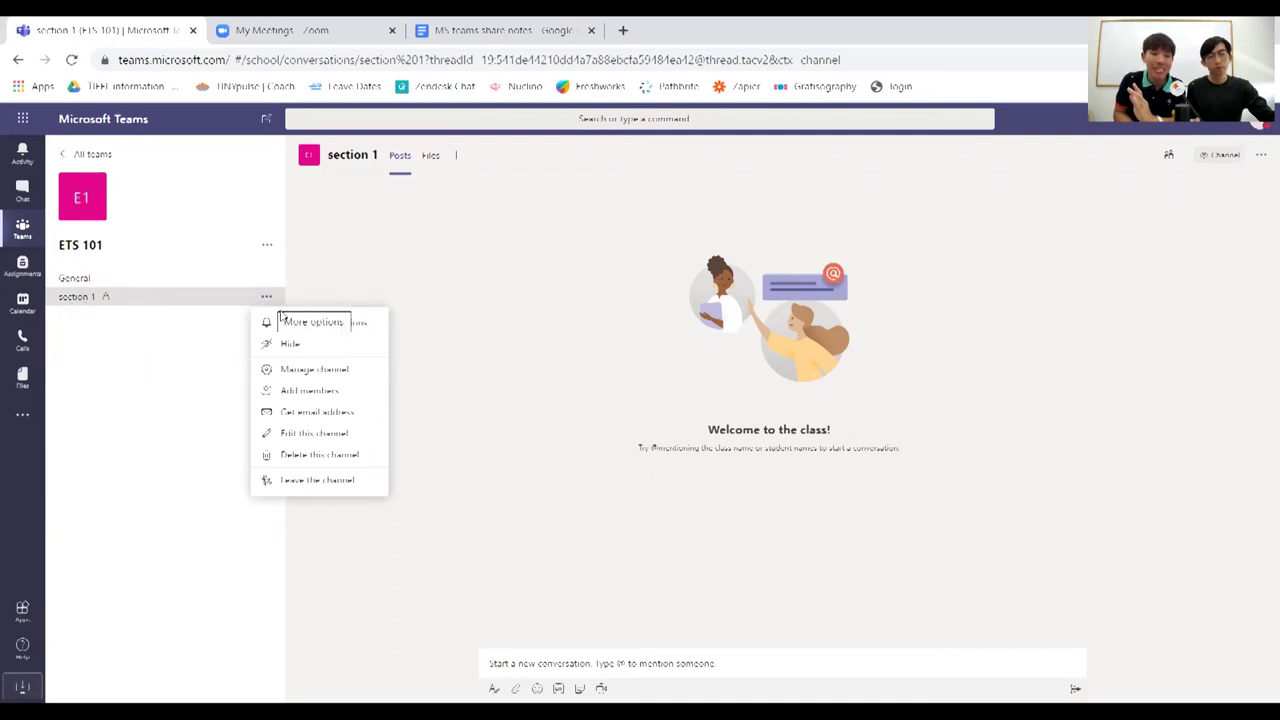
click(328, 377)
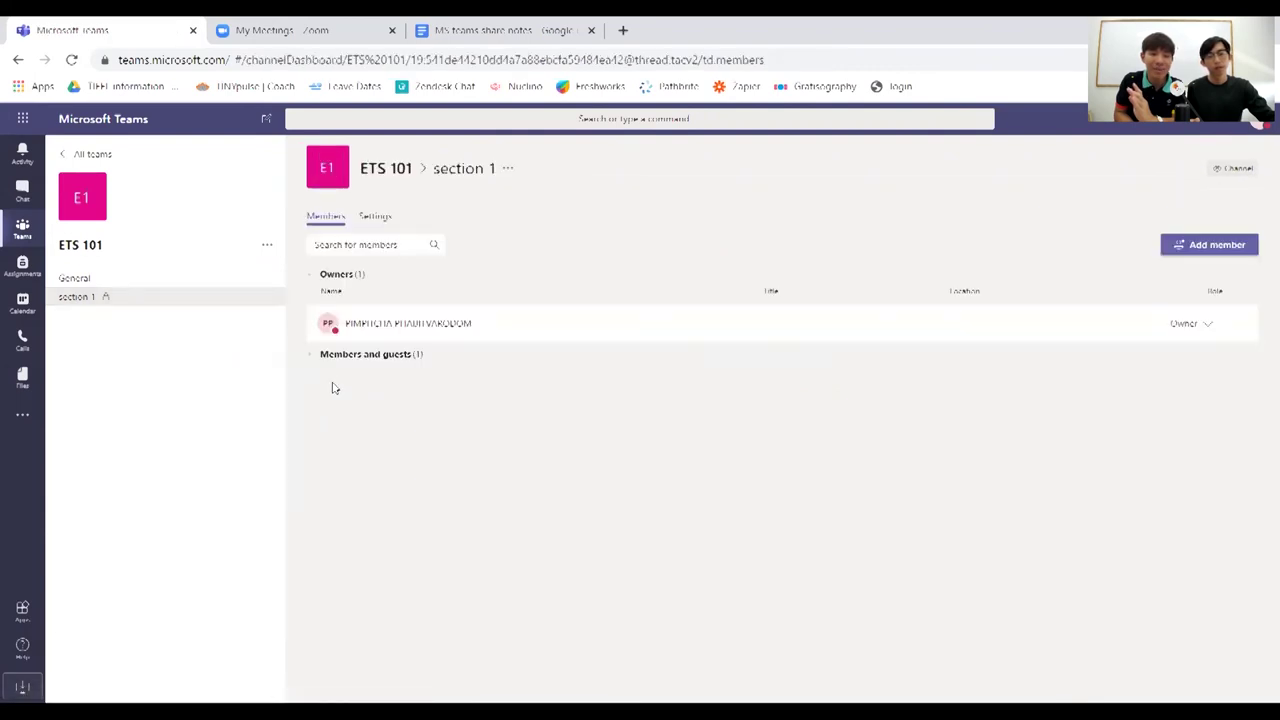
click(374, 216)
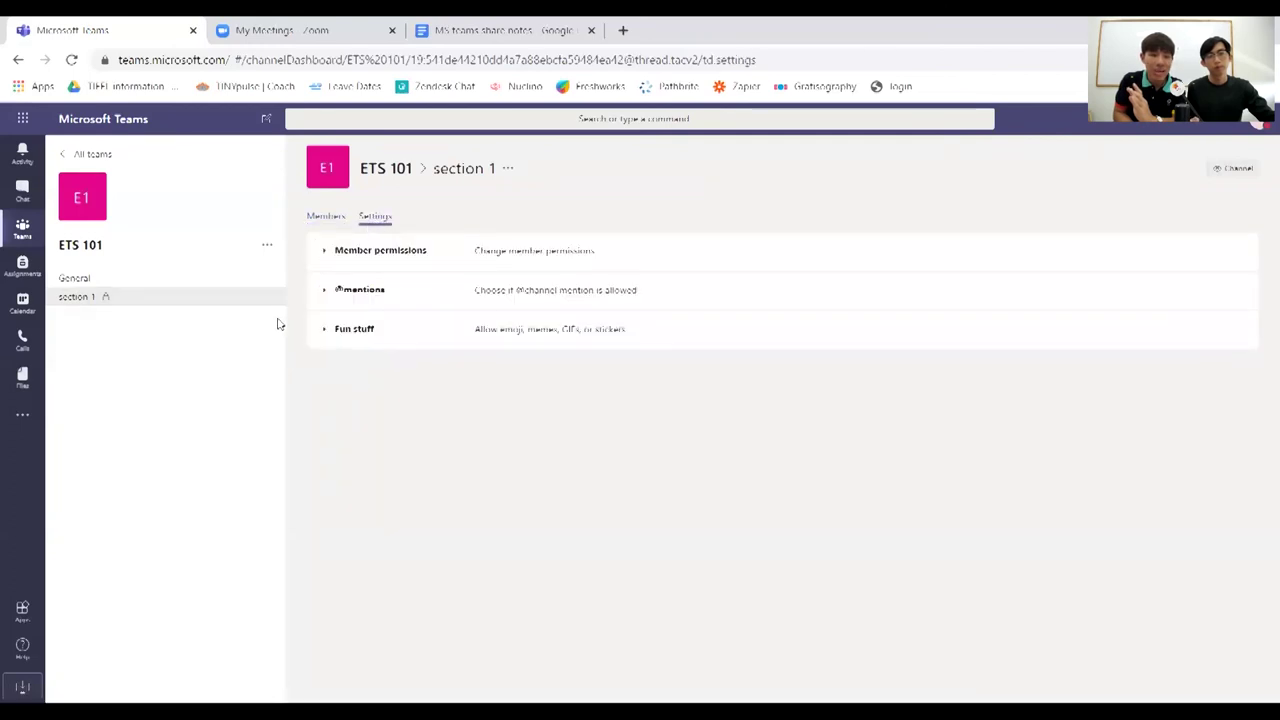
click(324, 252)
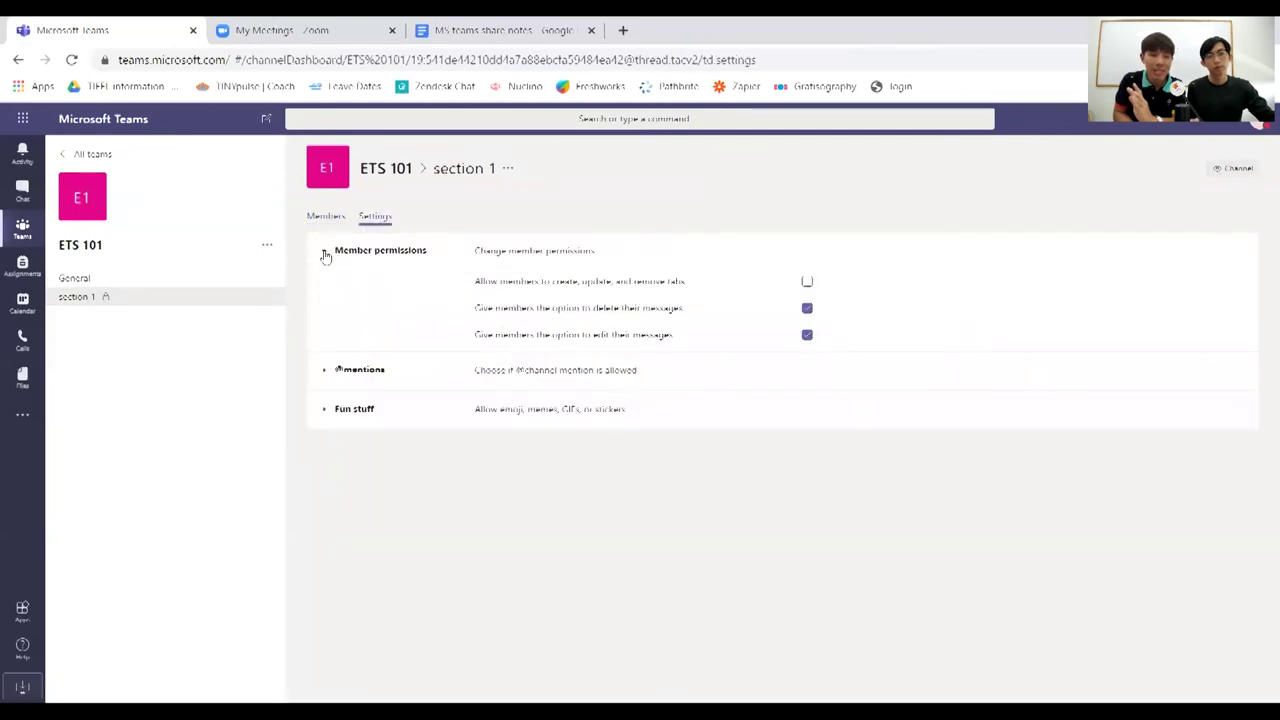
Reopen the management page of the section 1 channel and view its owners and its members and guests
click(237, 304)
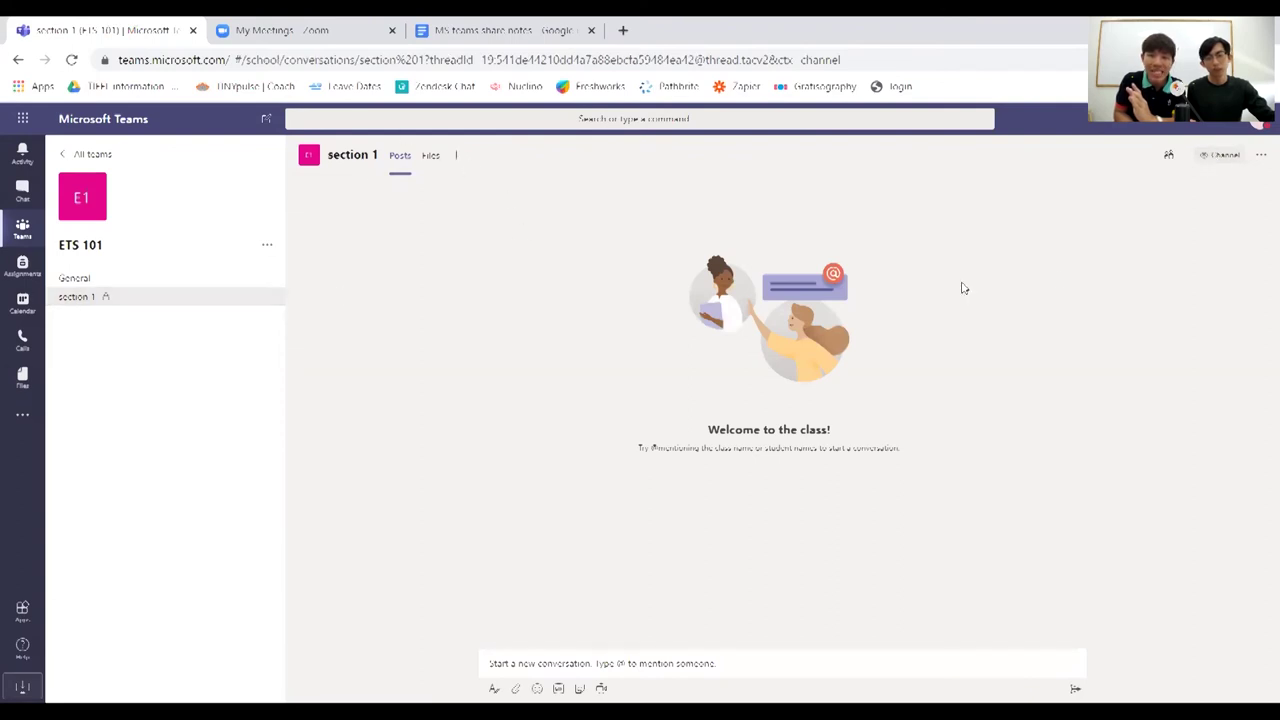
click(1260, 157)
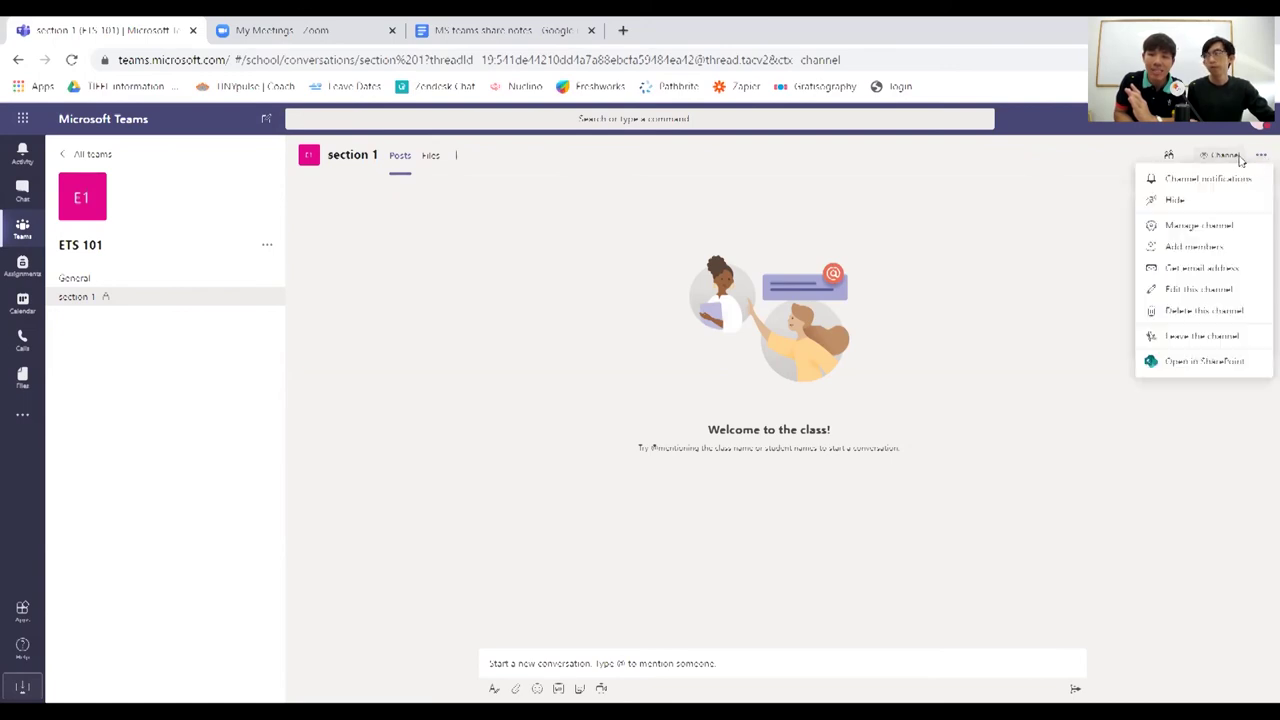
click(1204, 229)
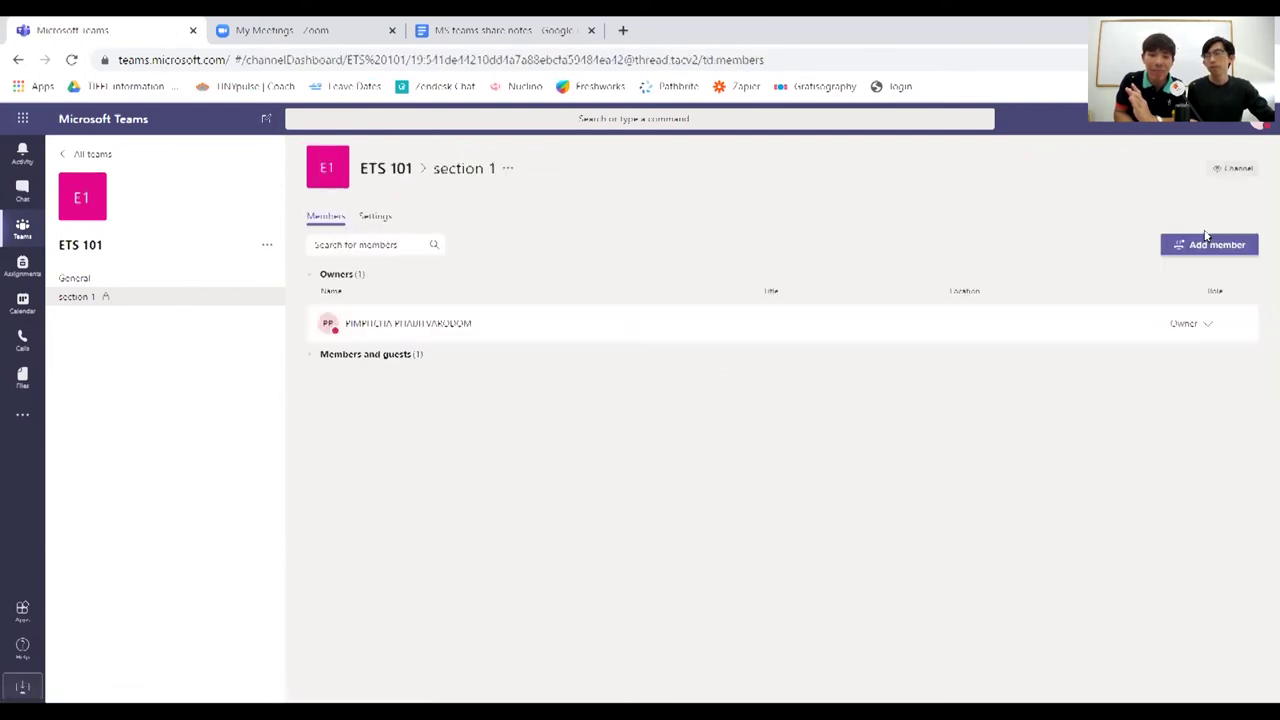
click(375, 218)
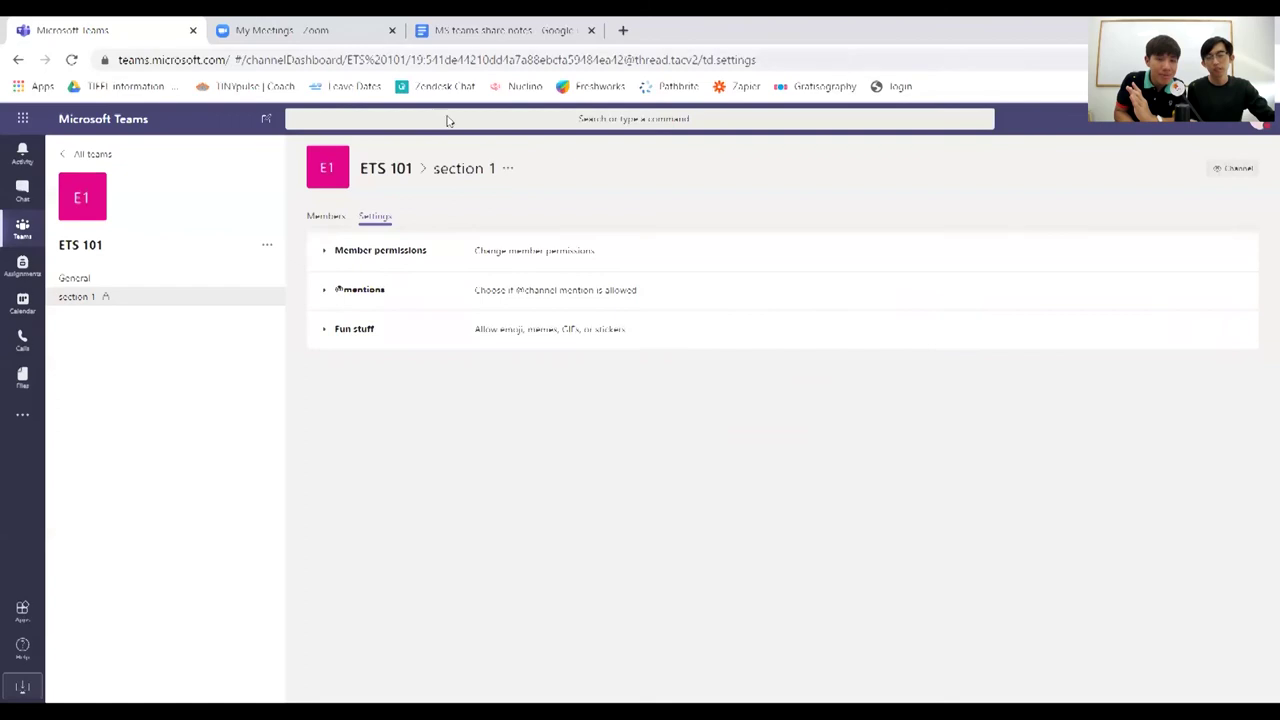
click(335, 217)
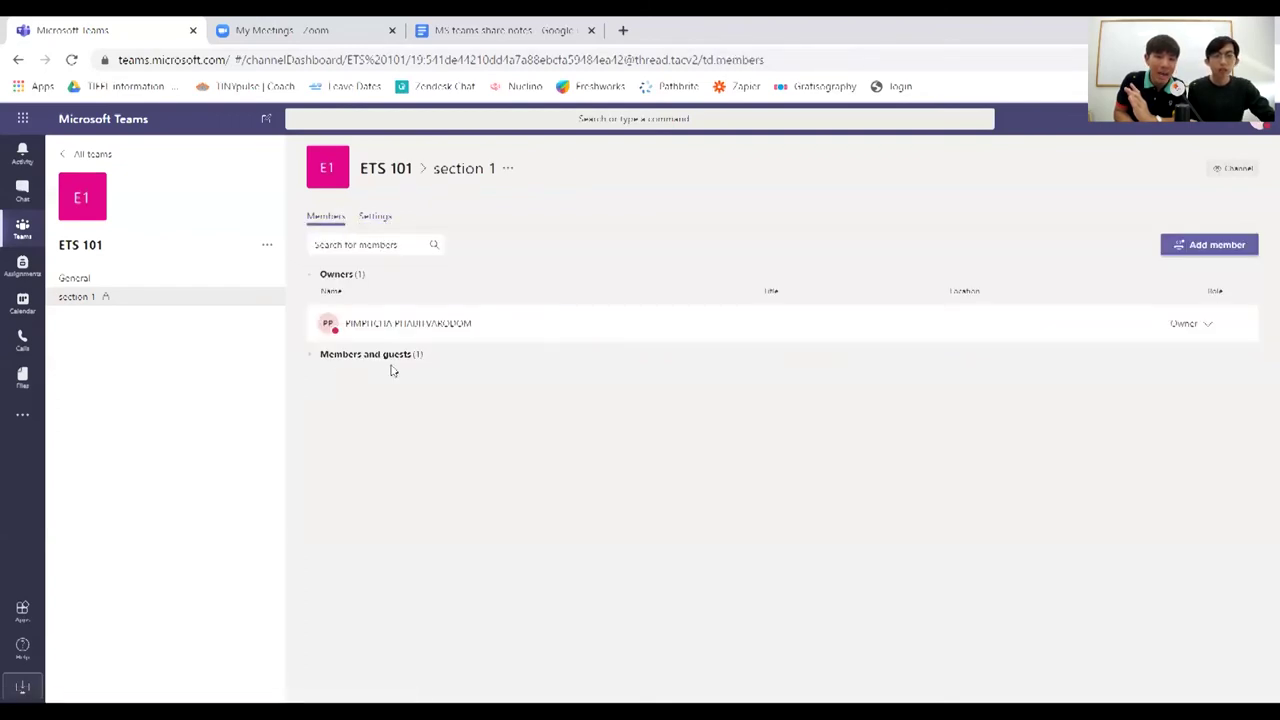
click(390, 356)
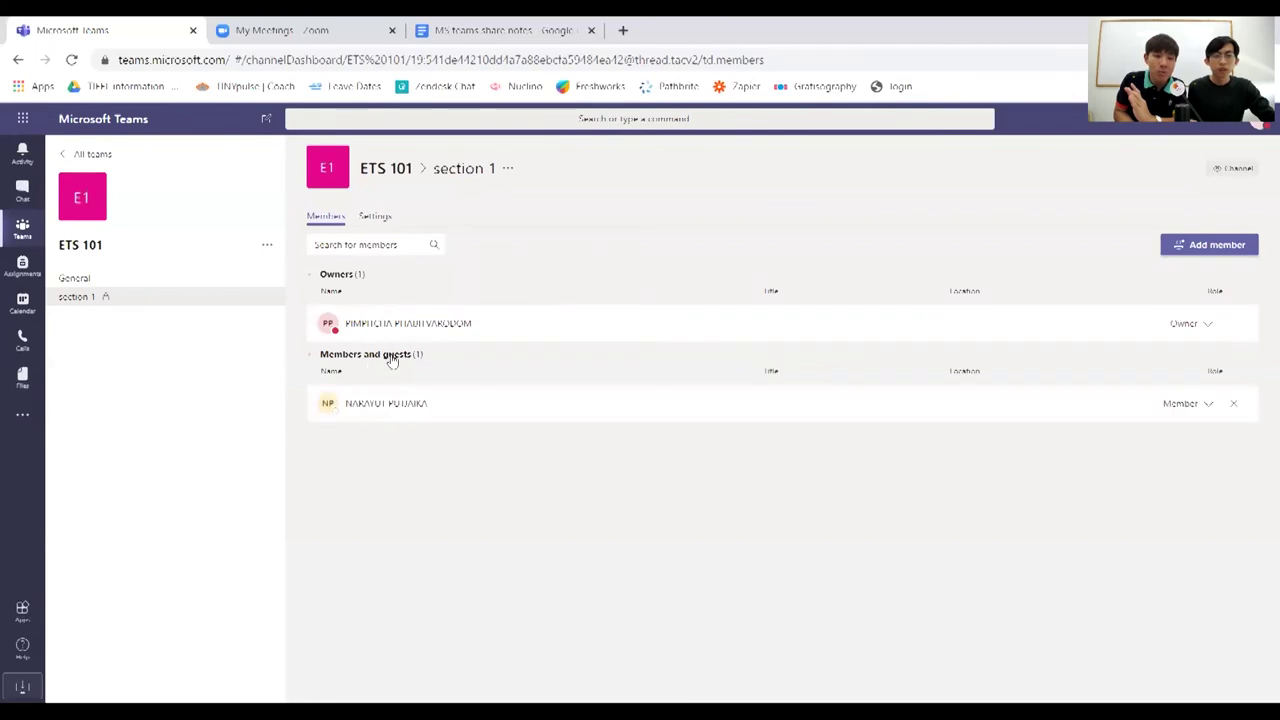
click(372, 220)
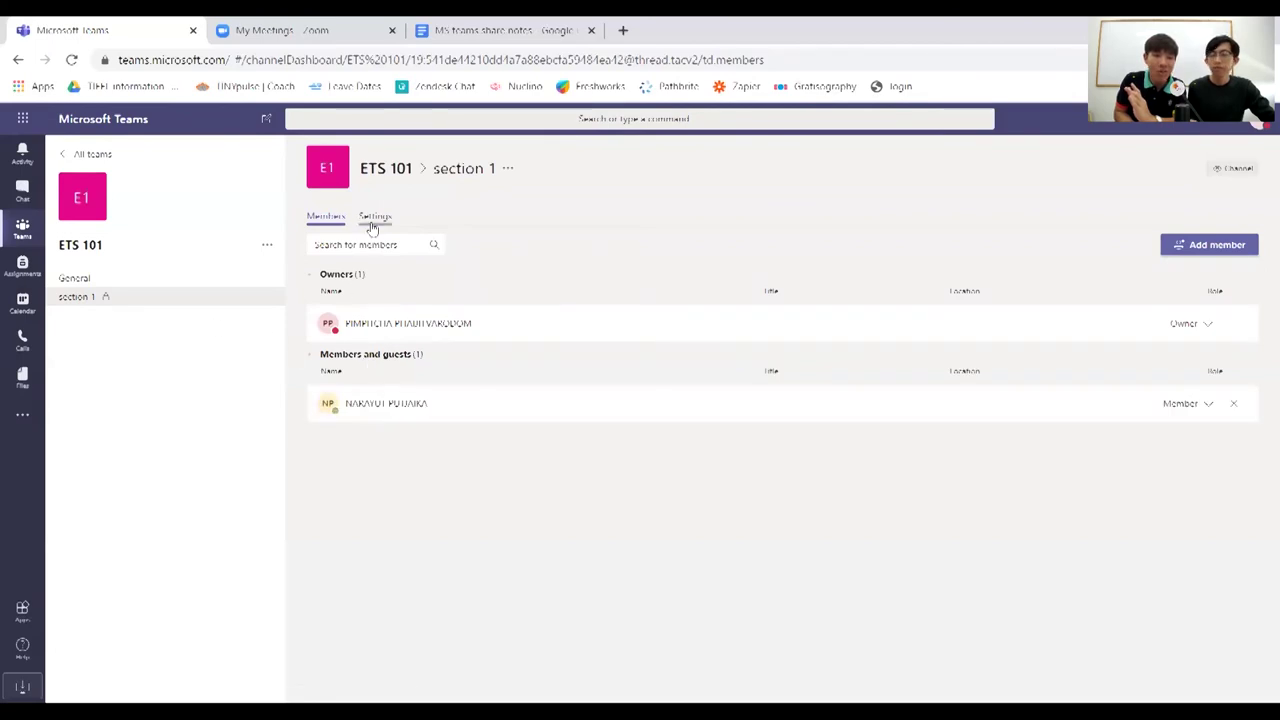
click(416, 253)
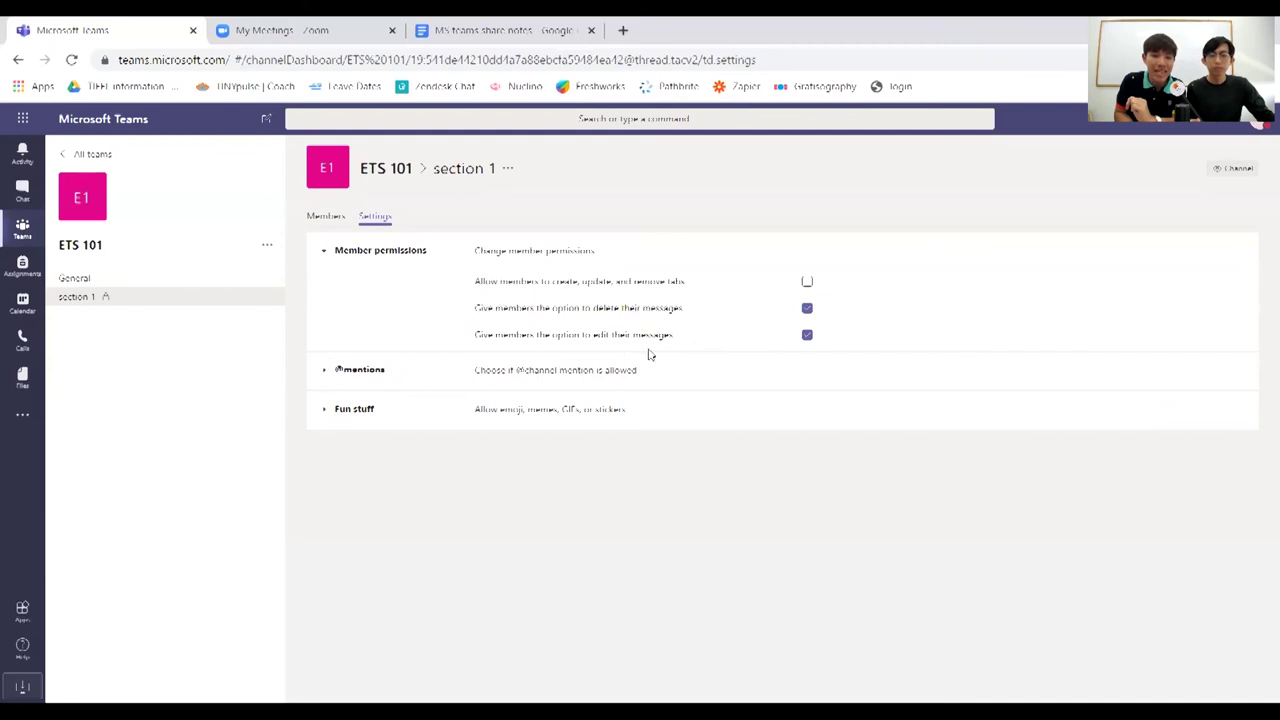
click(356, 371)
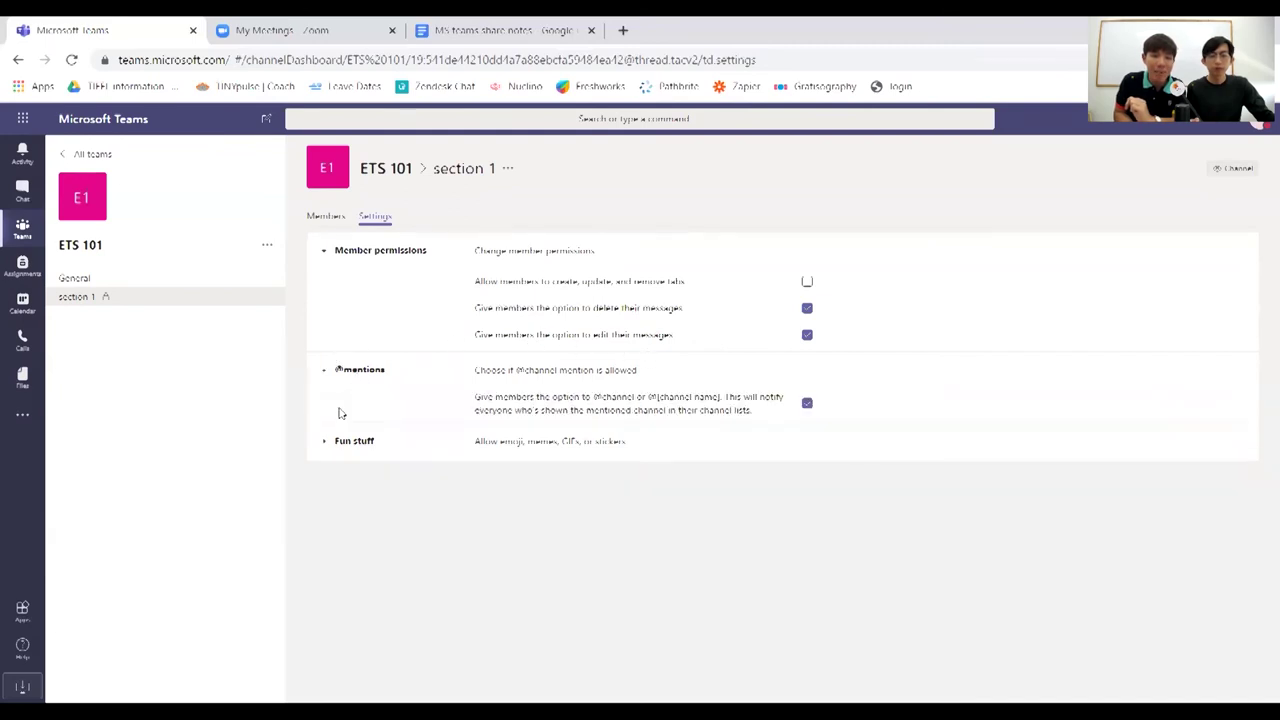
click(358, 443)
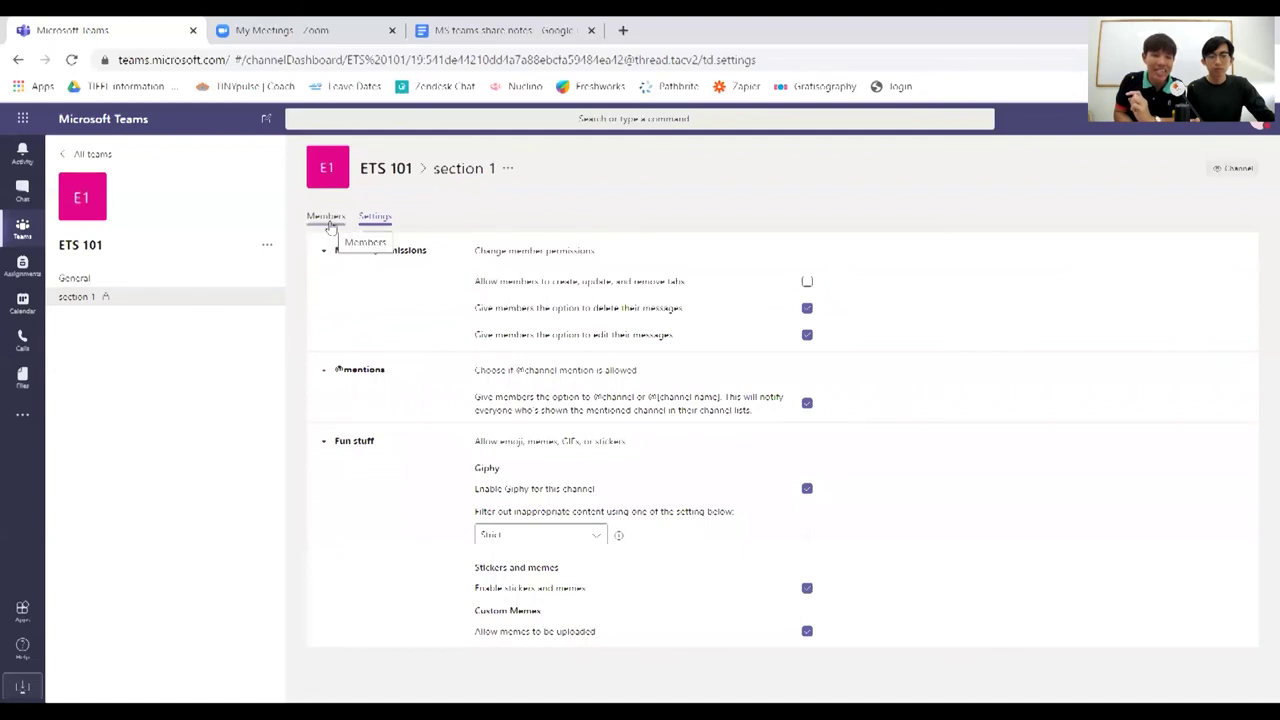
click(137, 298)
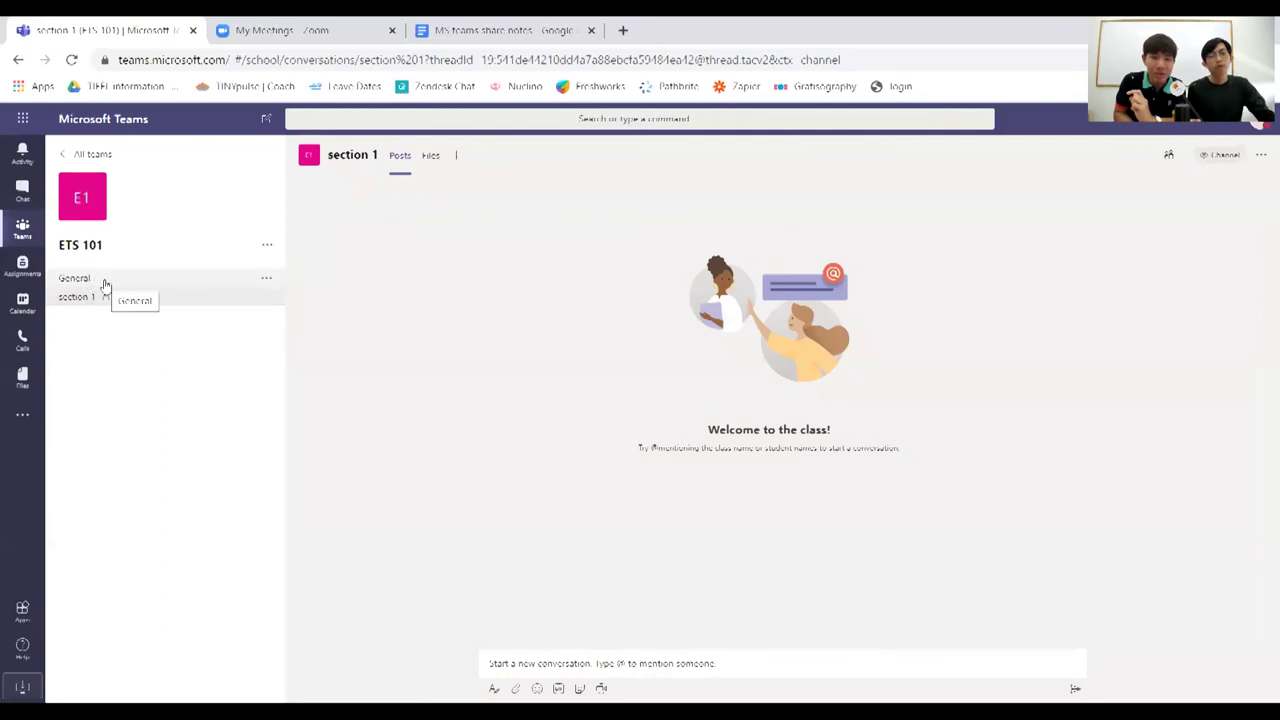
Draft a new conversation reading "test" in the General channel and expand it into the full formatting editor
click(104, 285)
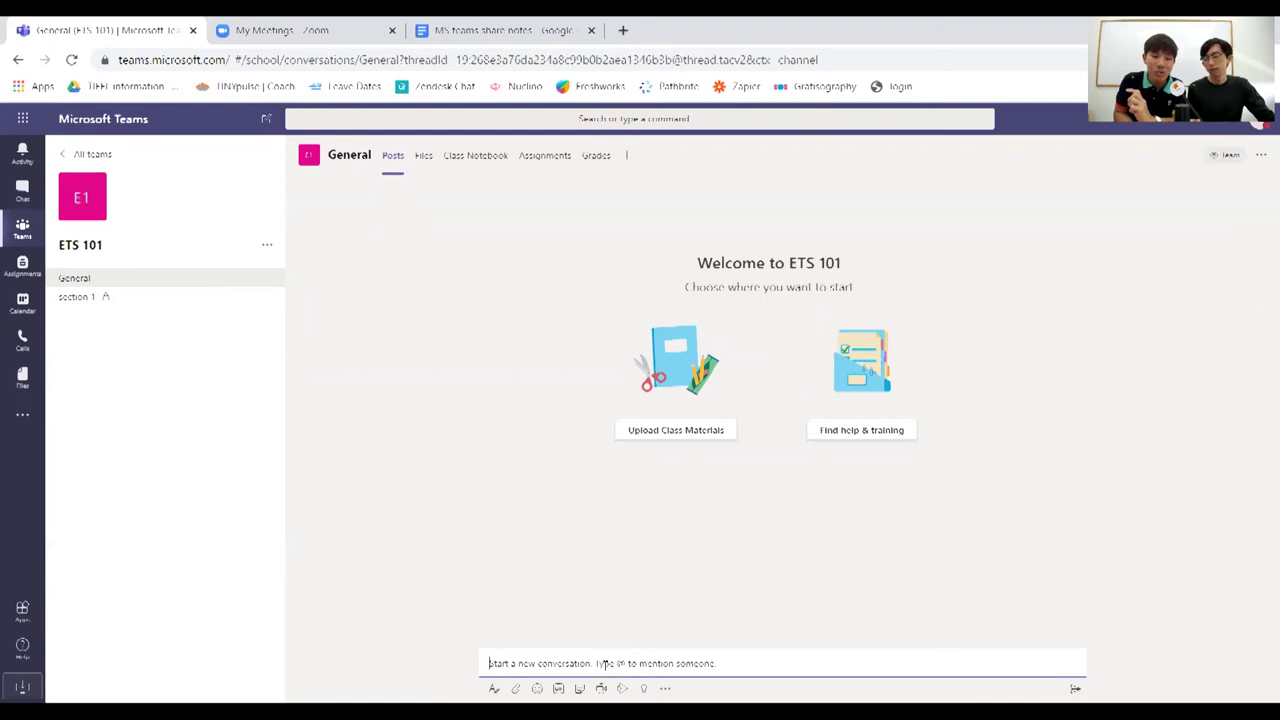
text(test)
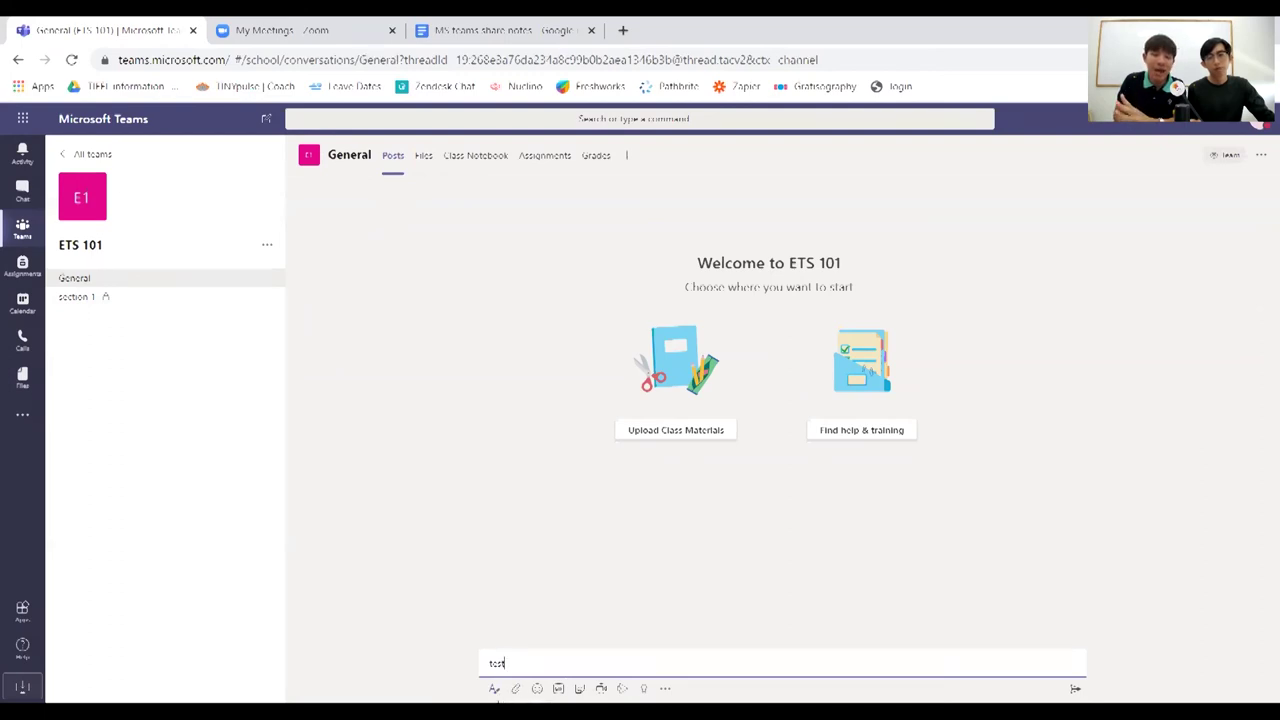
click(494, 688)
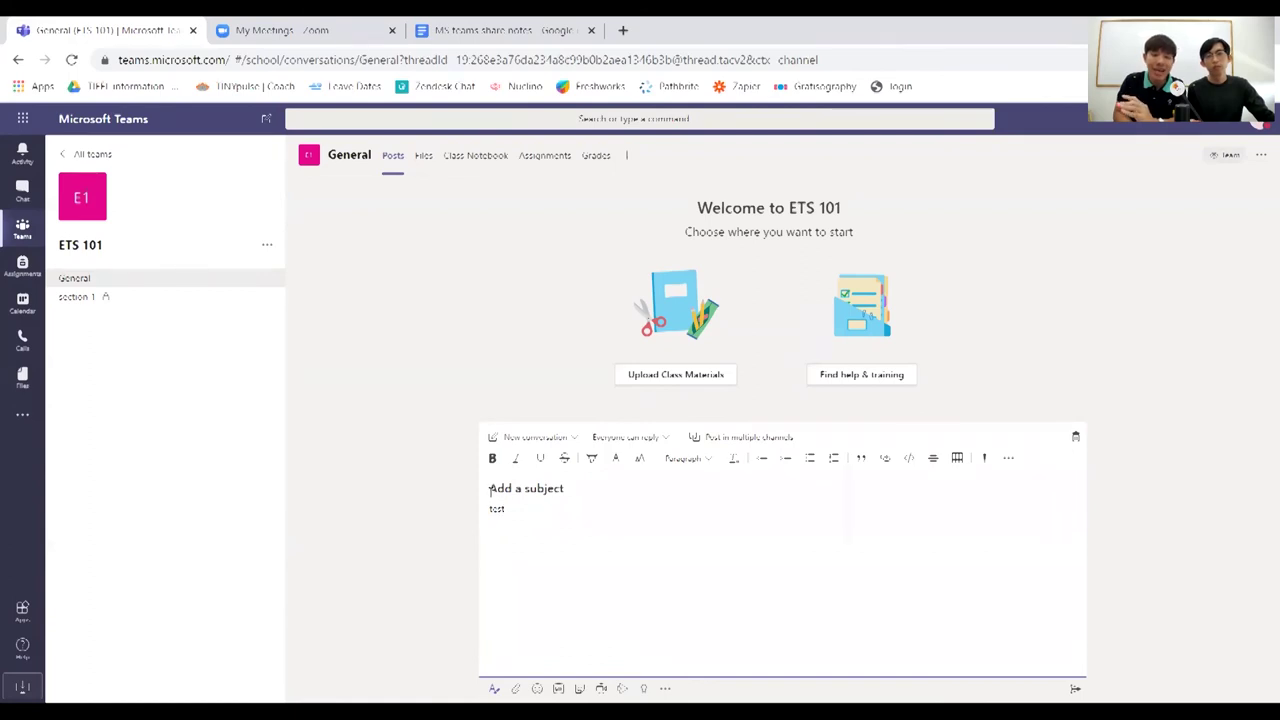
Examine the draft's post type, reply permission and multiple-channel posting options, leaving the channel selection cancelled
click(572, 440)
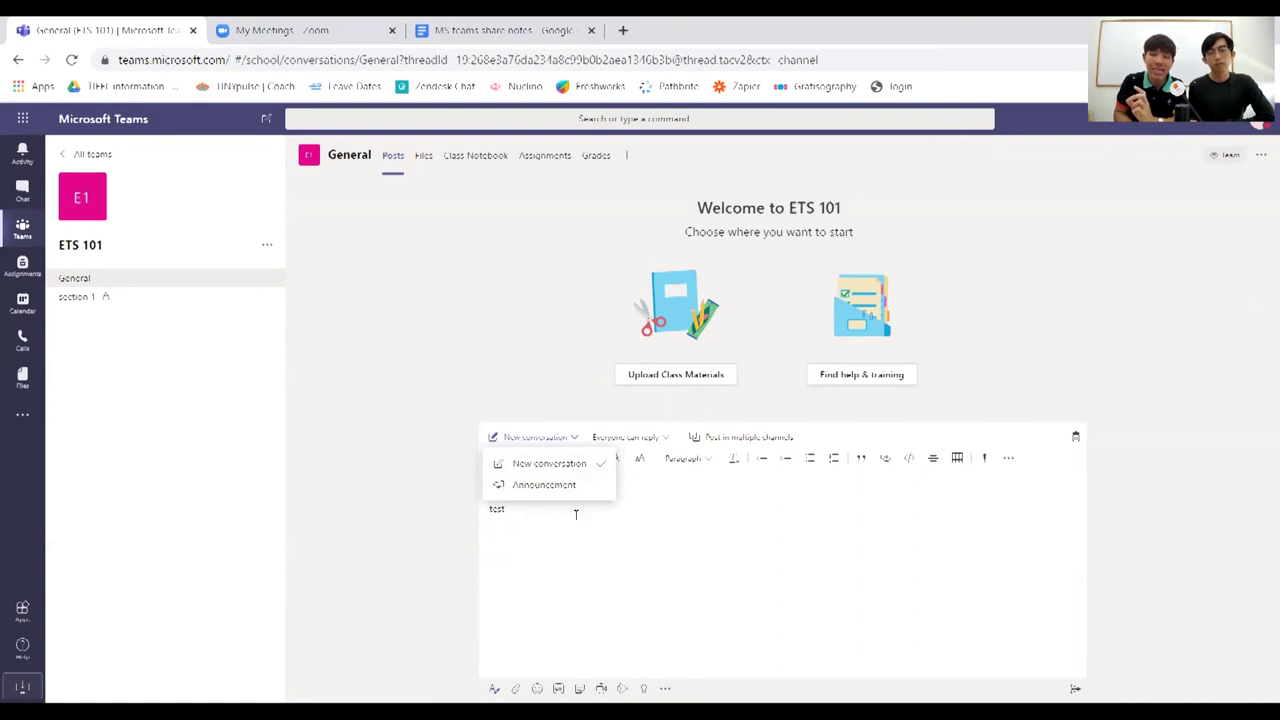
click(666, 543)
click(652, 437)
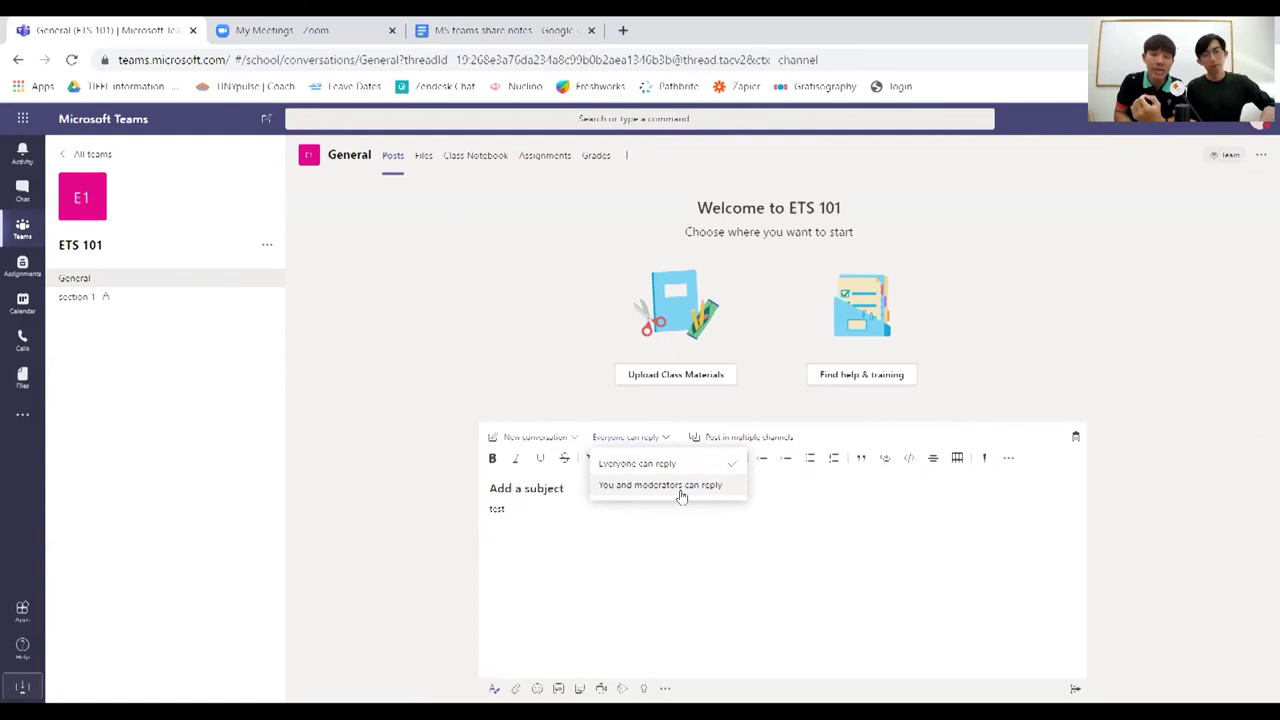
click(760, 437)
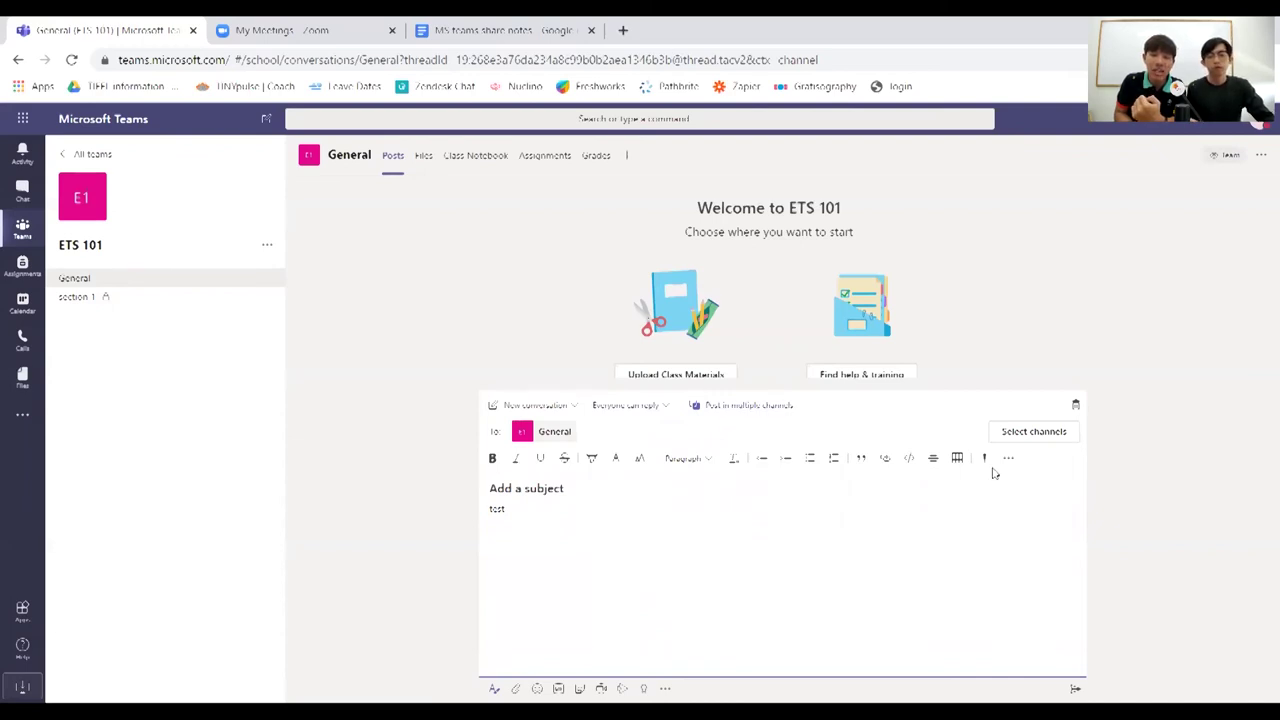
click(1035, 436)
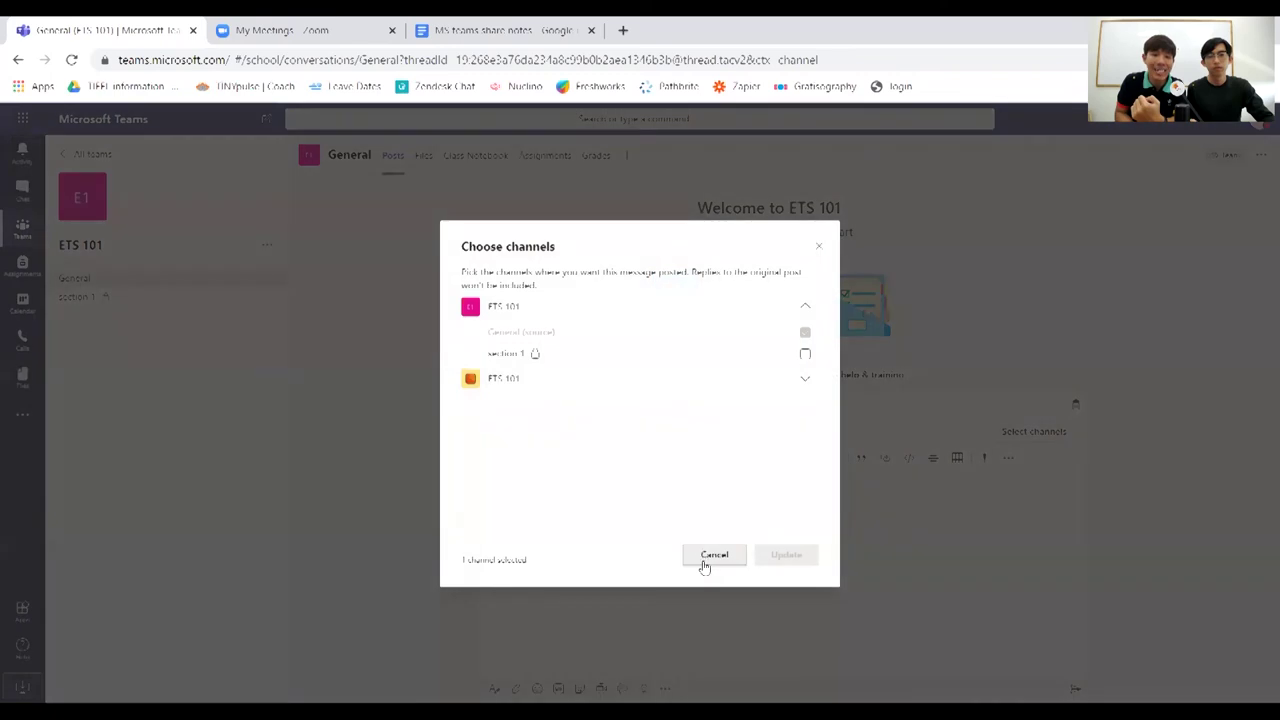
click(710, 555)
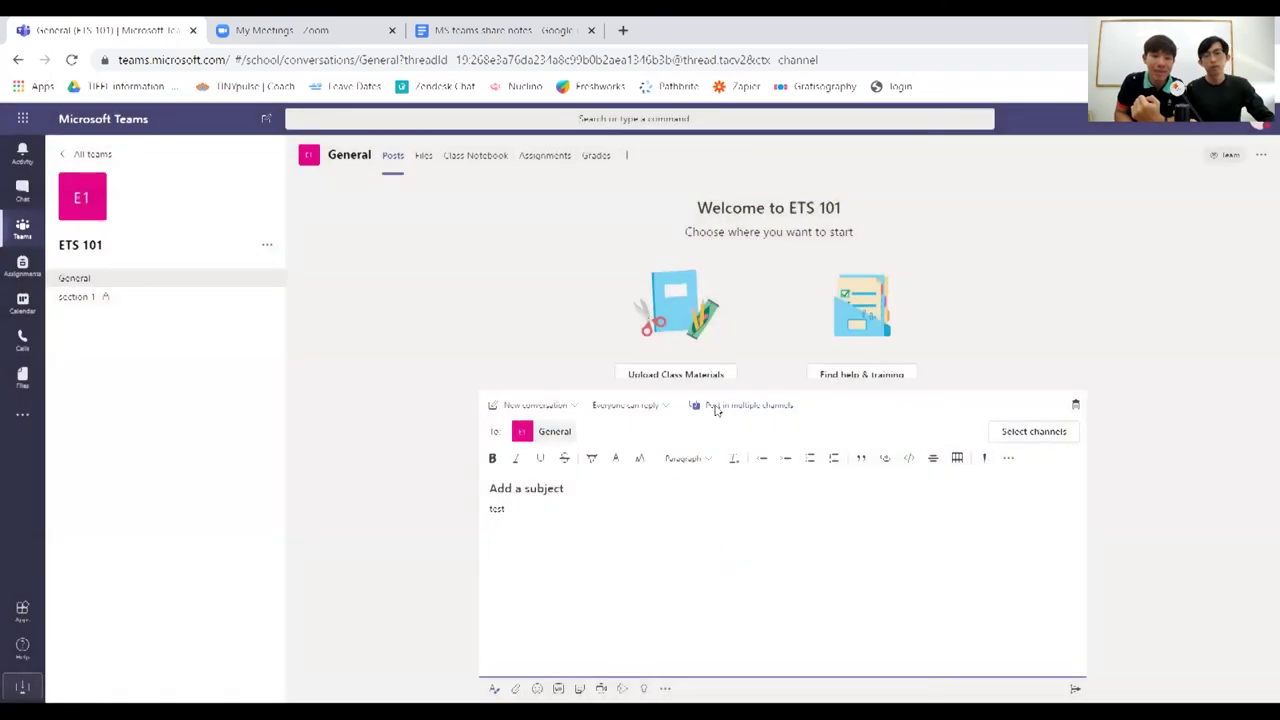
click(714, 405)
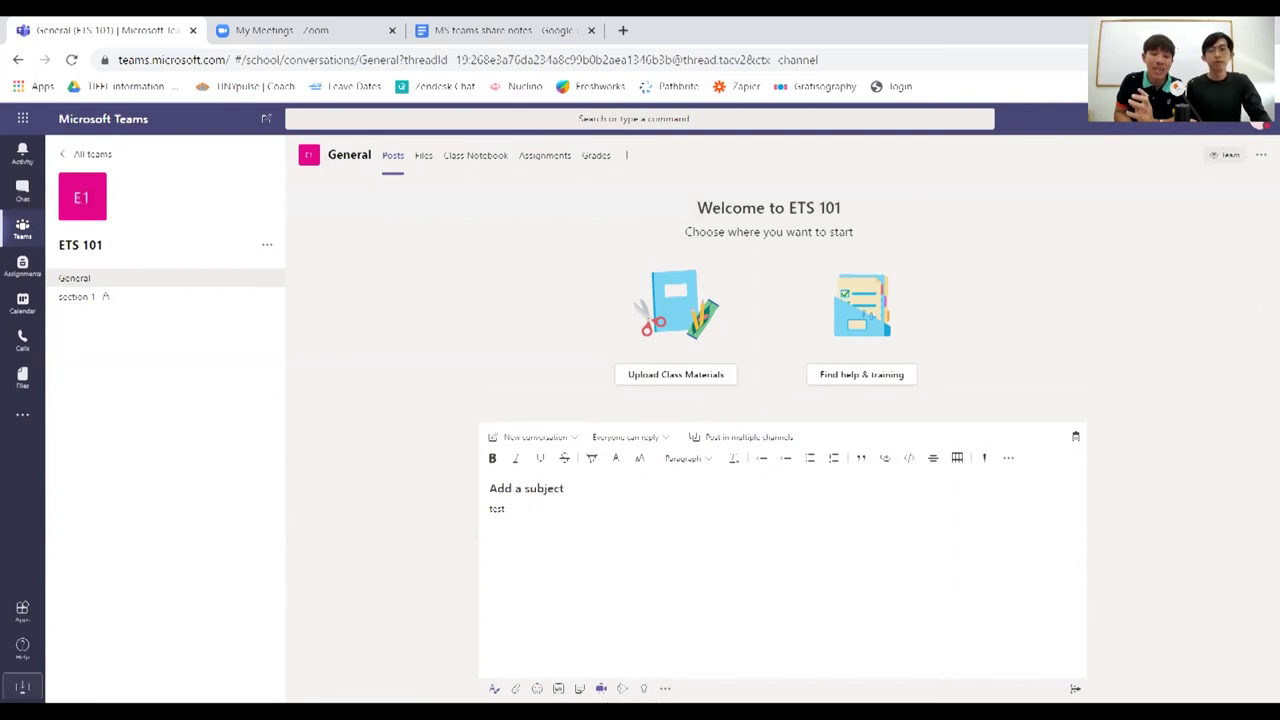
Open the scheduling form for a new meeting from the General channel's conversation box and title the meeting "demo"
click(601, 688)
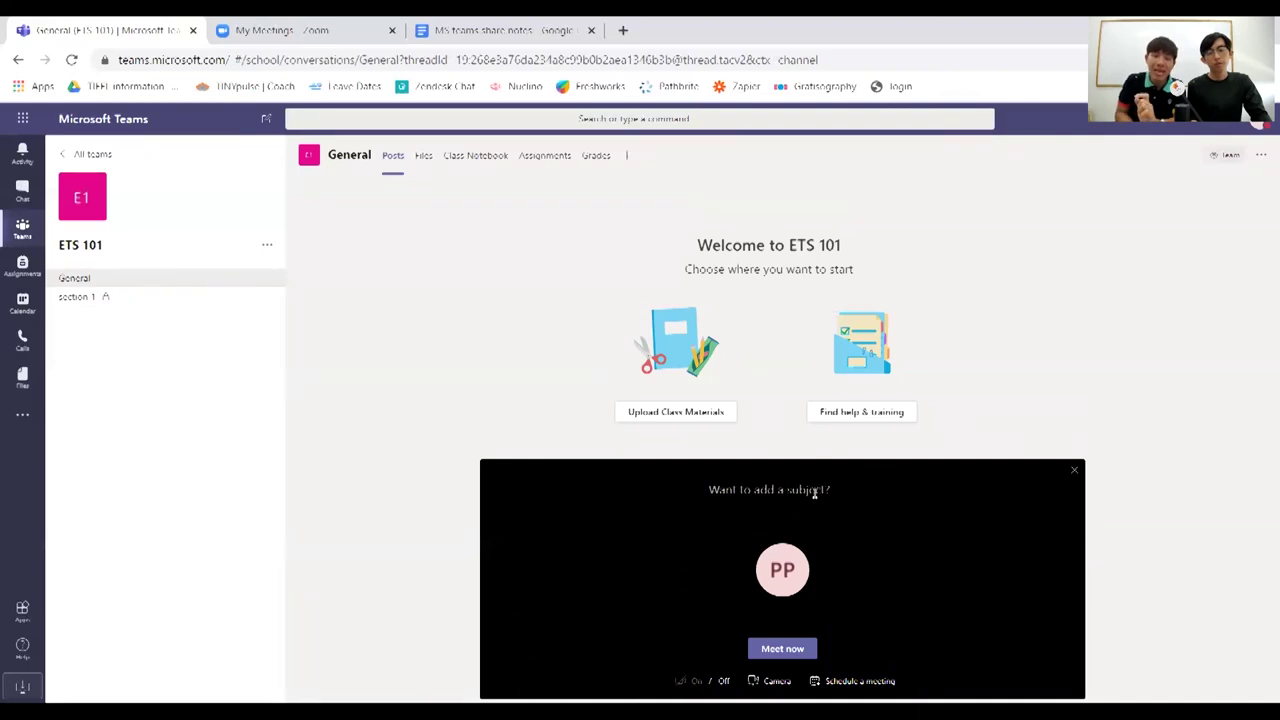
click(784, 490)
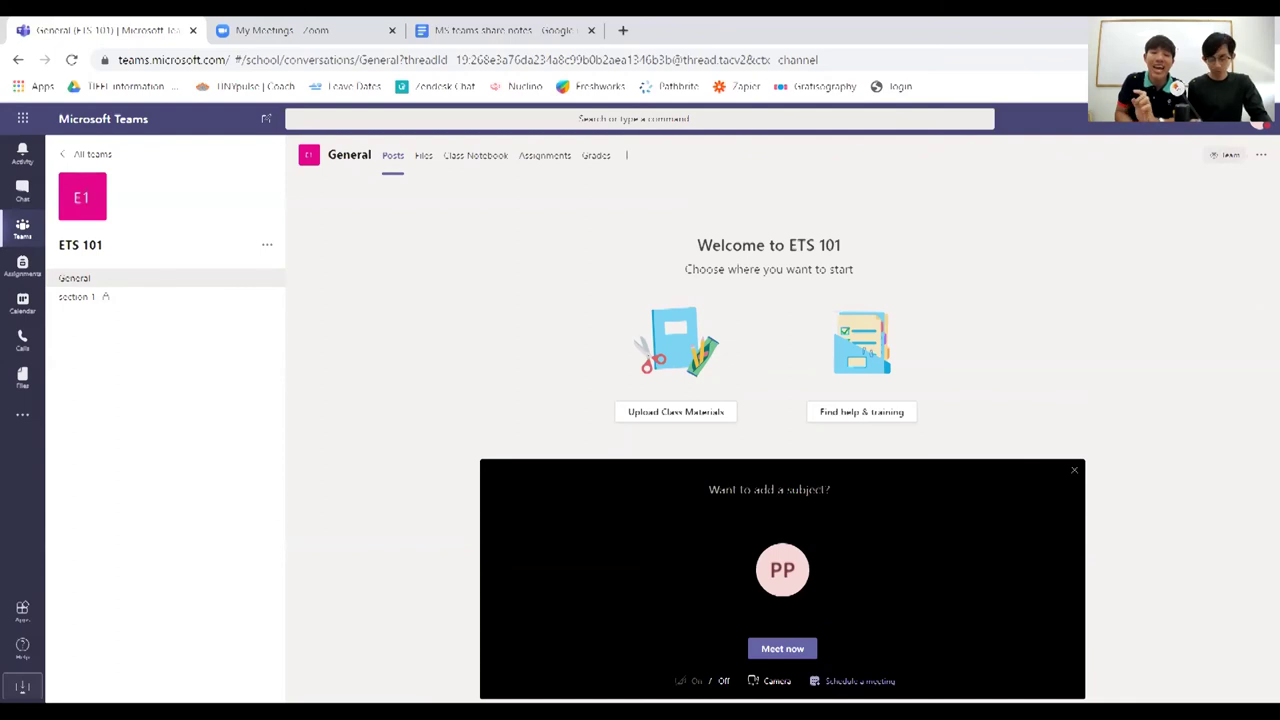
click(871, 681)
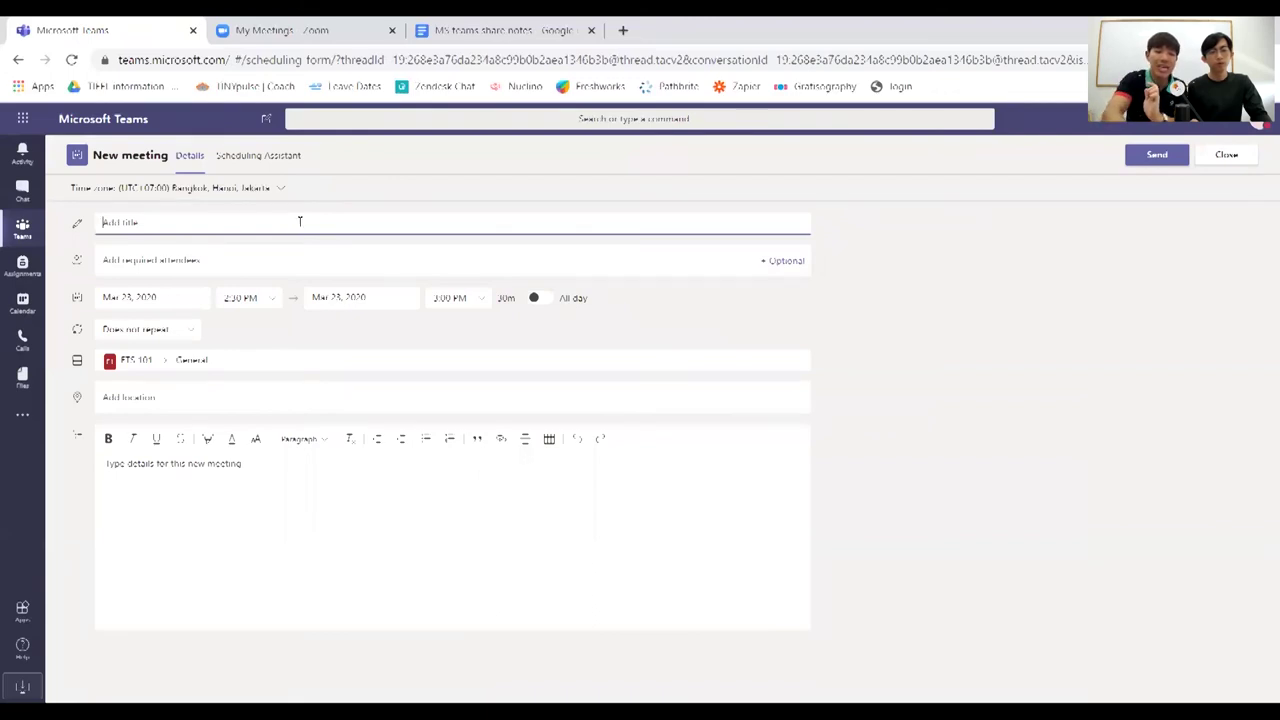
text(I)
key(BackSpace)
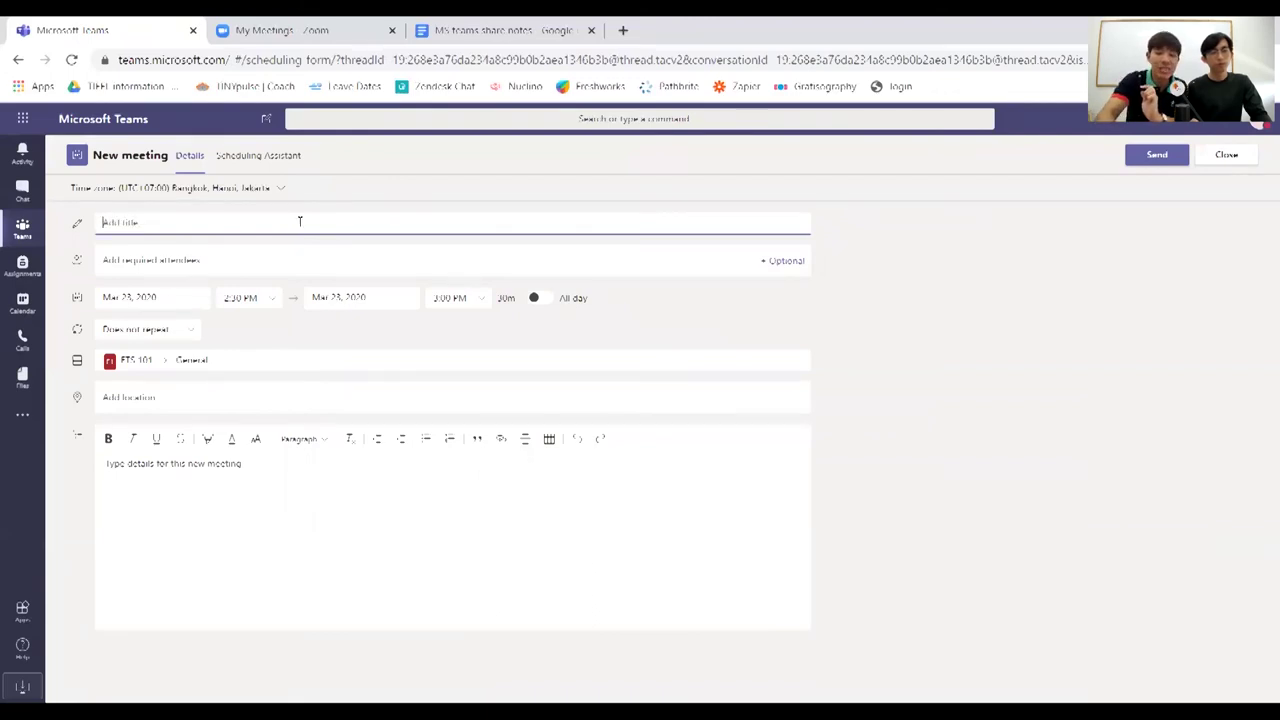
text(demo)
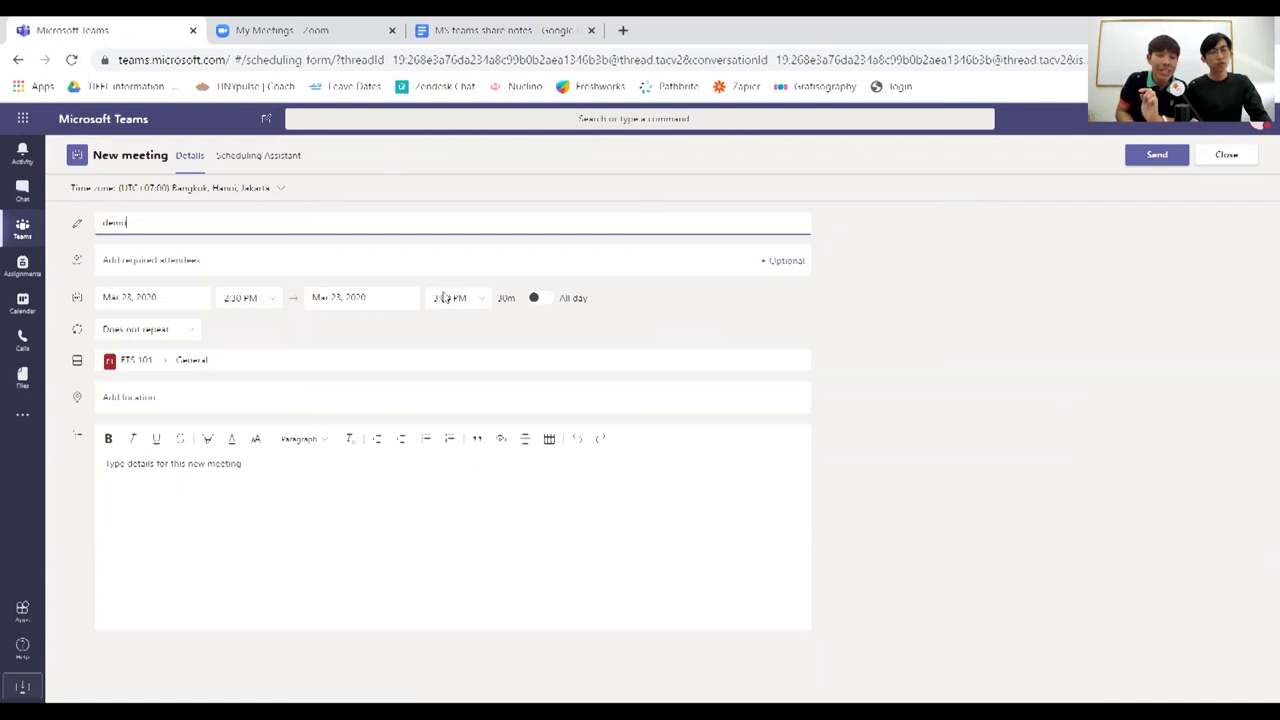
Examine the meeting's repeat options and the team channels available for it without changing either setting
click(189, 332)
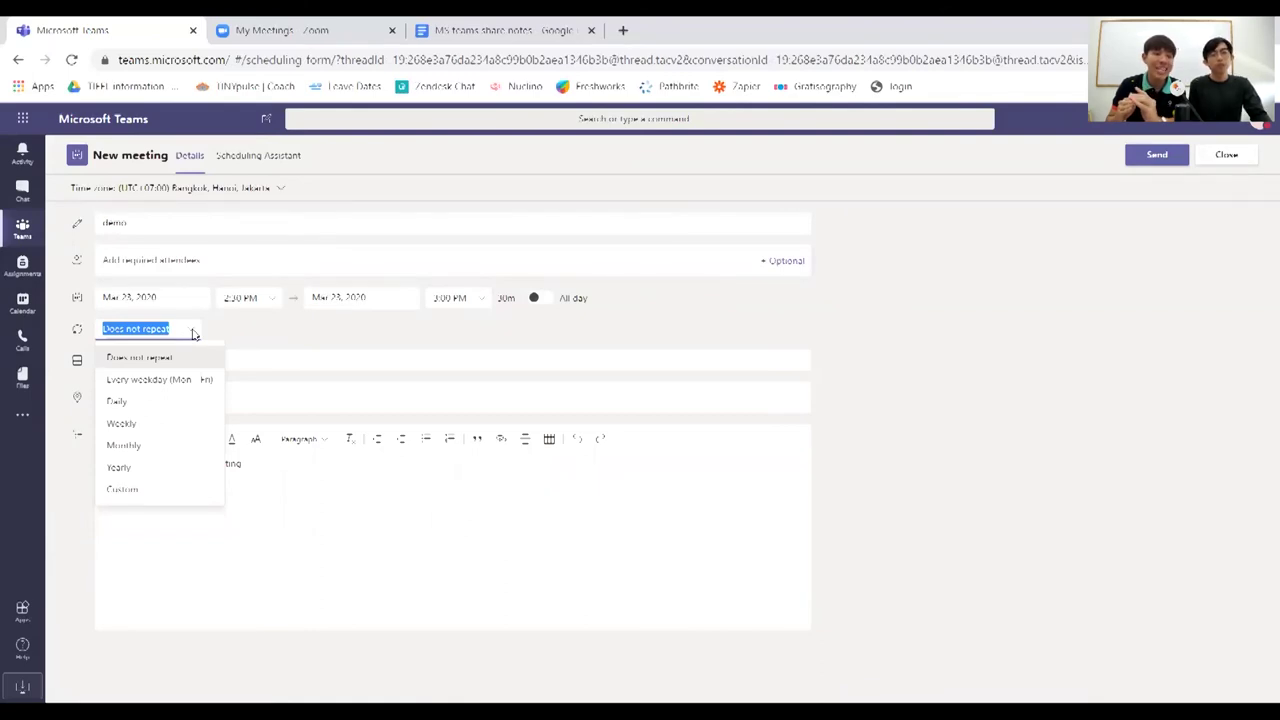
click(336, 336)
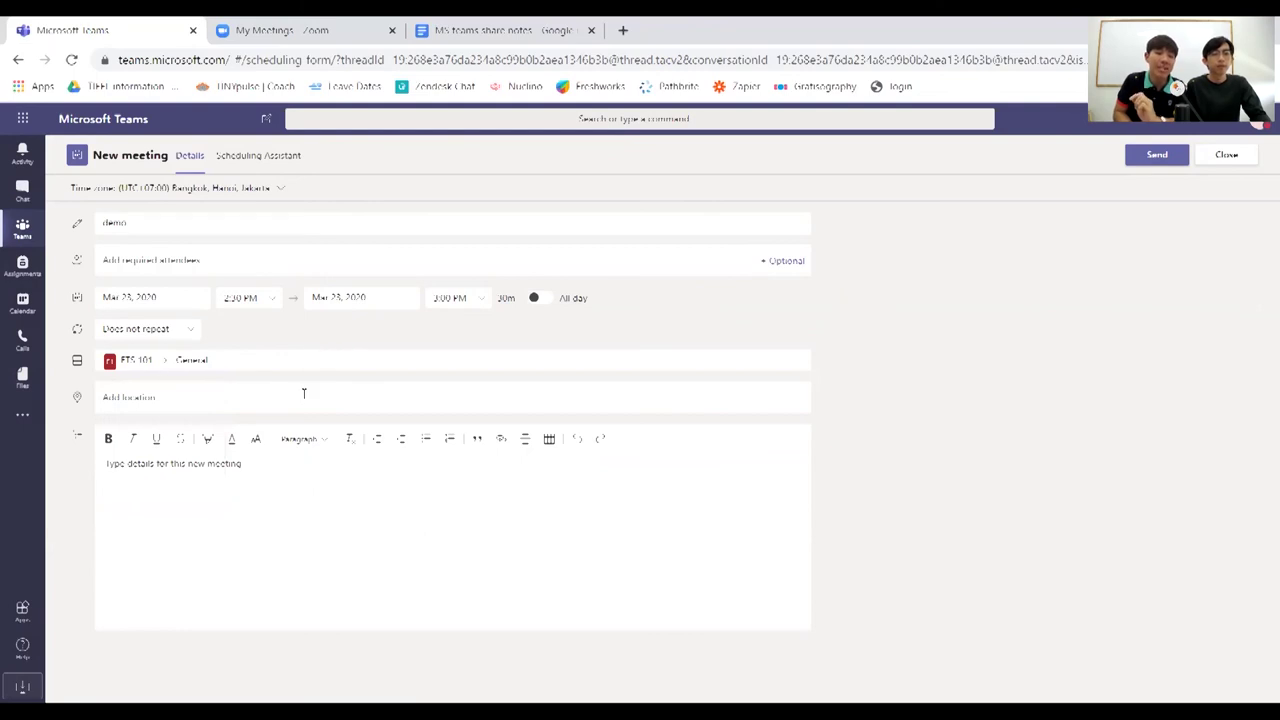
click(268, 364)
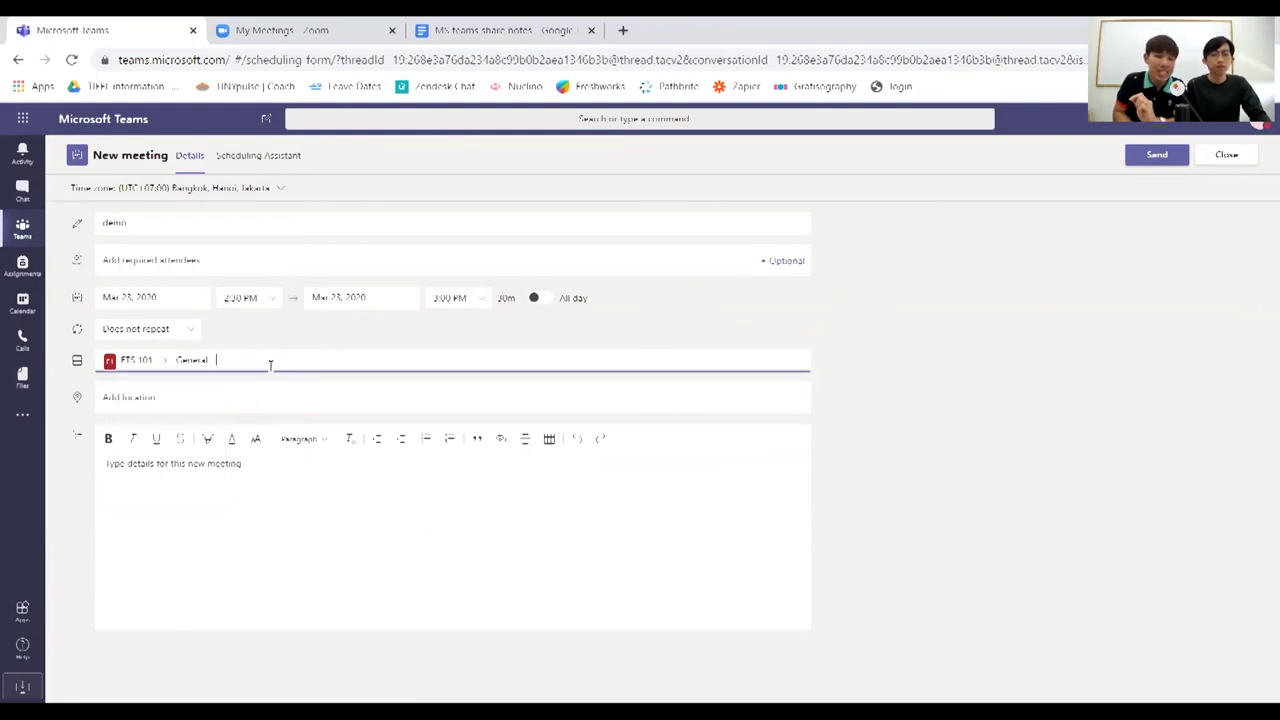
click(105, 384)
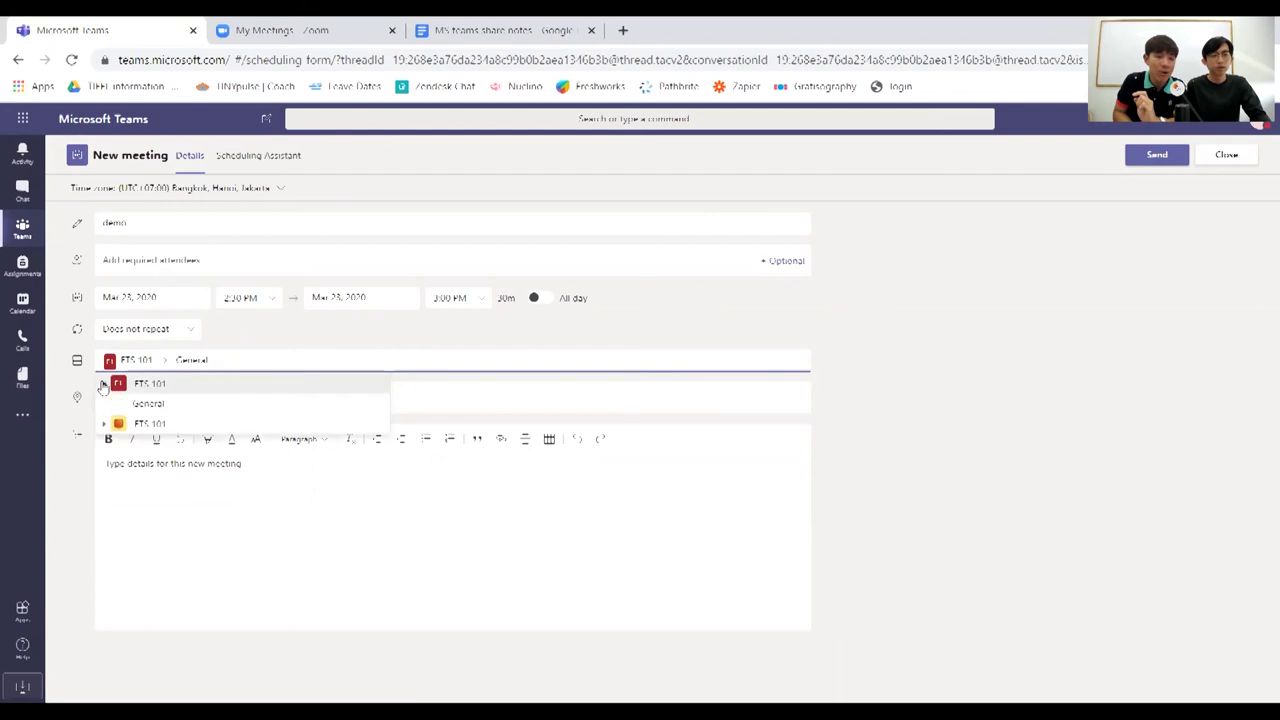
click(106, 424)
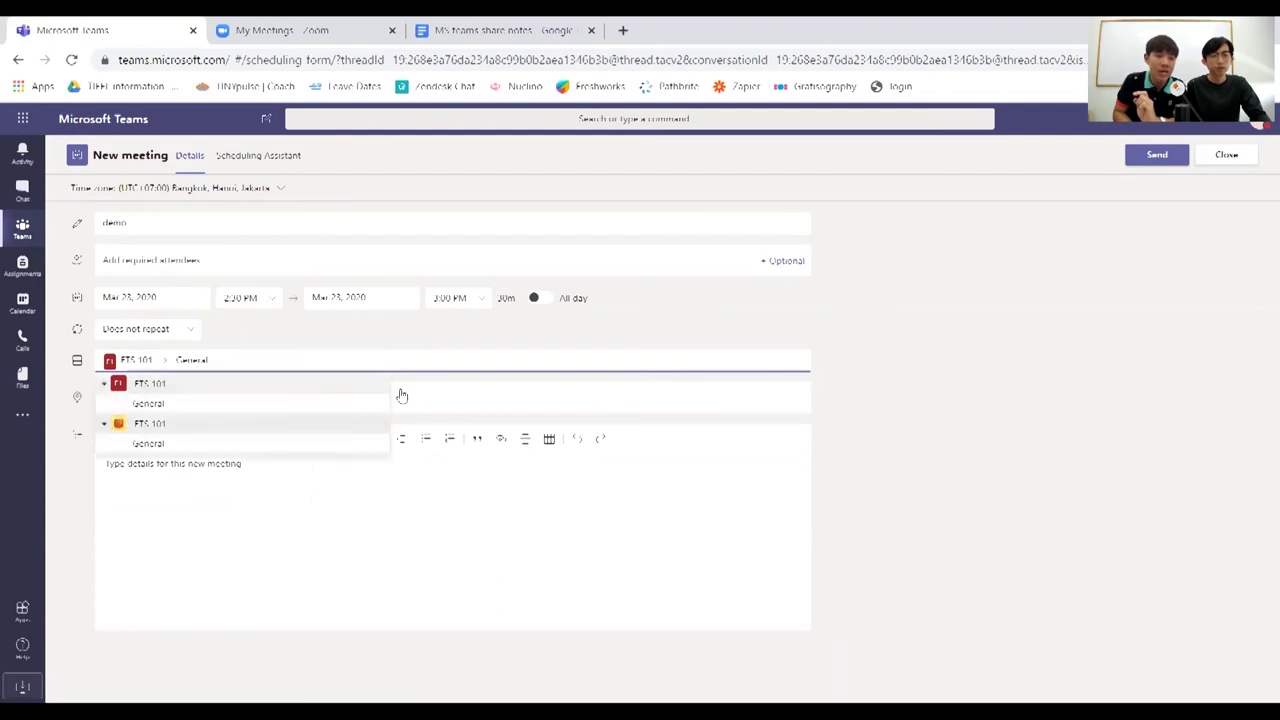
click(561, 345)
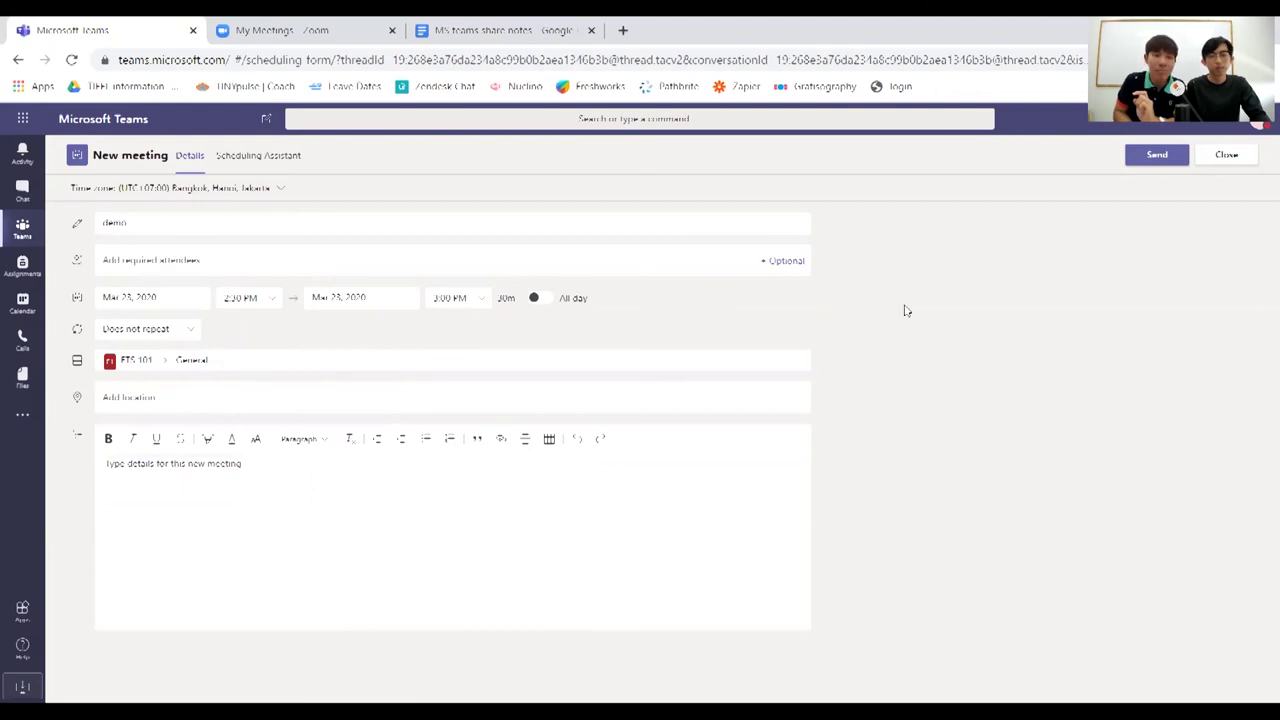
Send the demo meeting to the General channel, close the instant meeting pane and discard the unsent test draft
click(1157, 157)
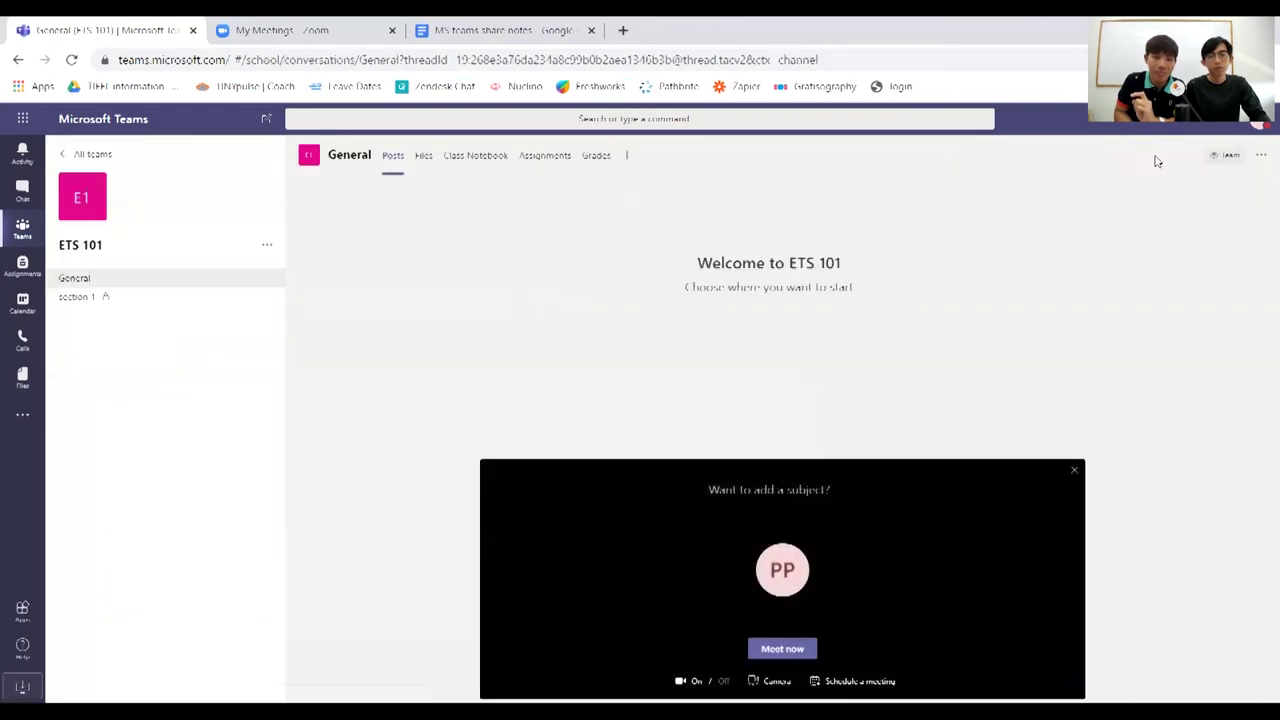
click(1072, 472)
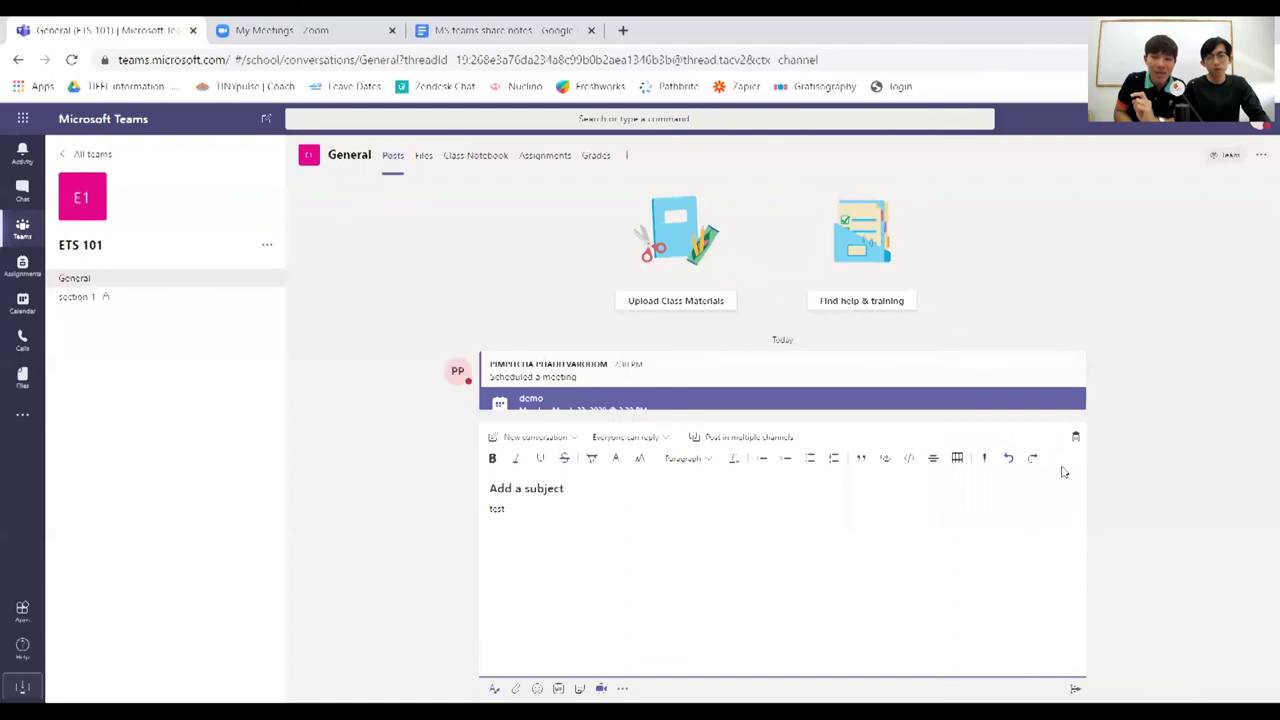
click(1059, 413)
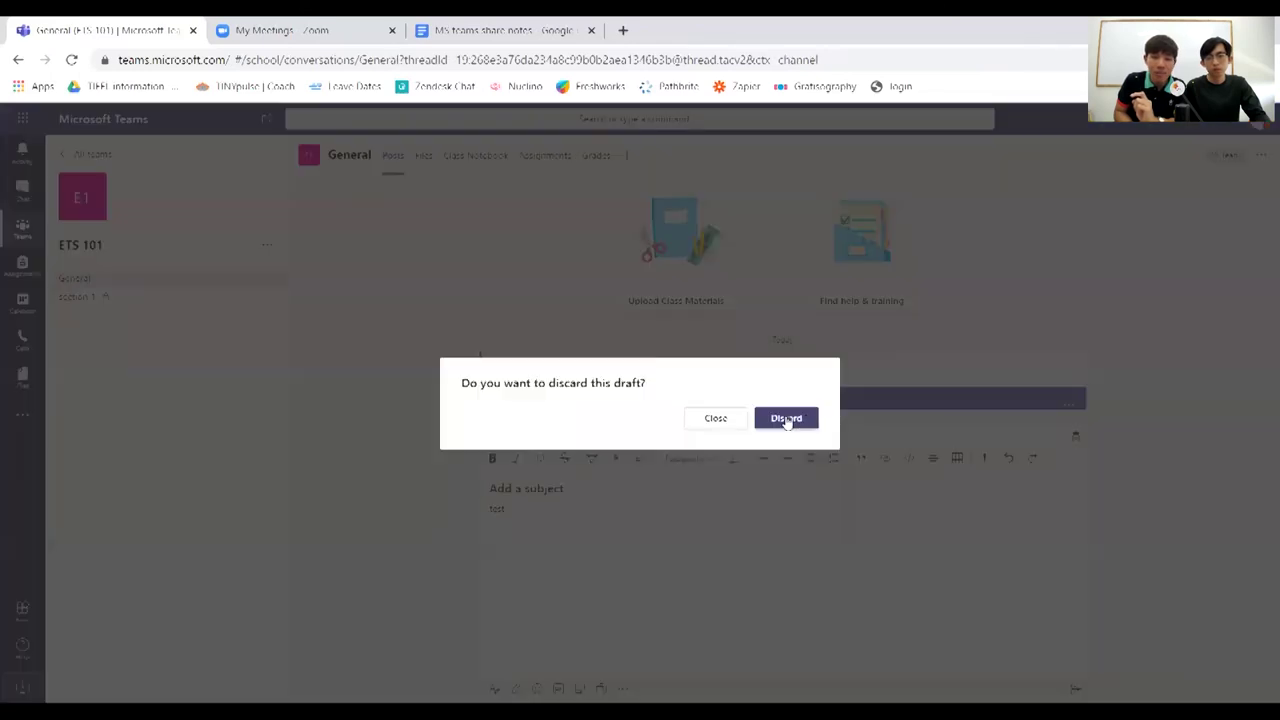
click(805, 420)
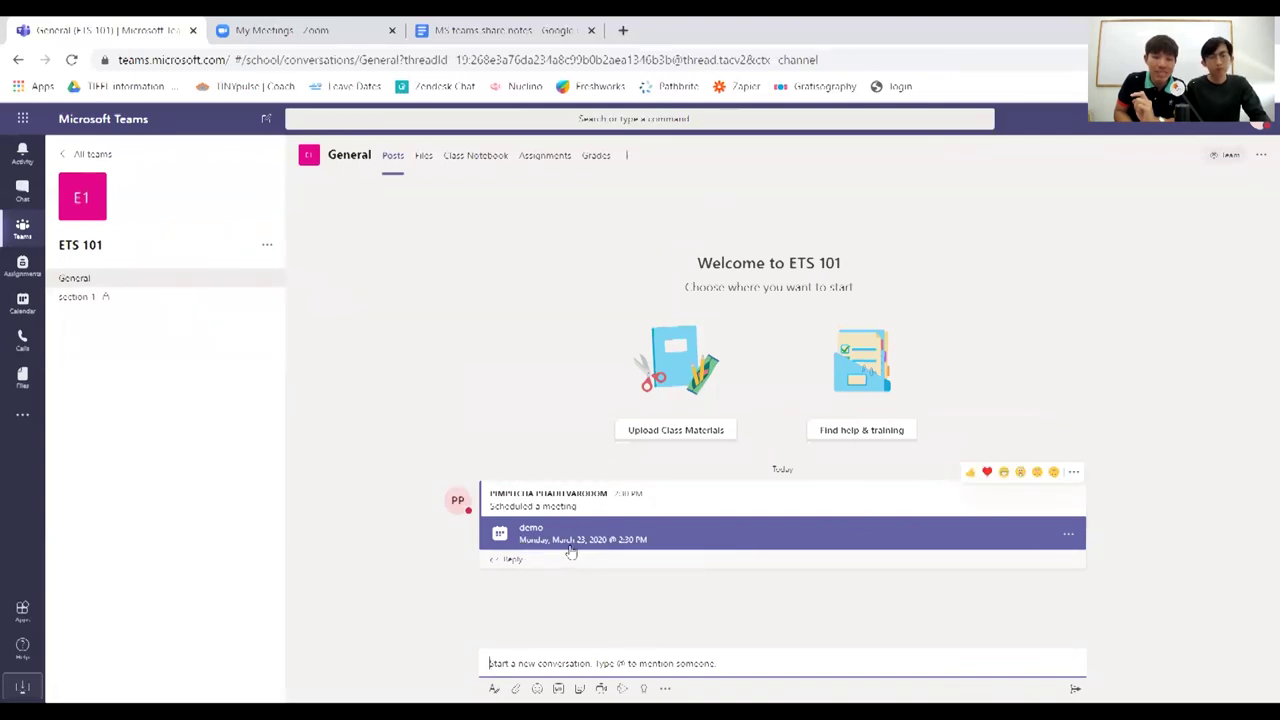
Check the demo meeting's entry in the calendar and return to the General channel of ETS 101
click(21, 303)
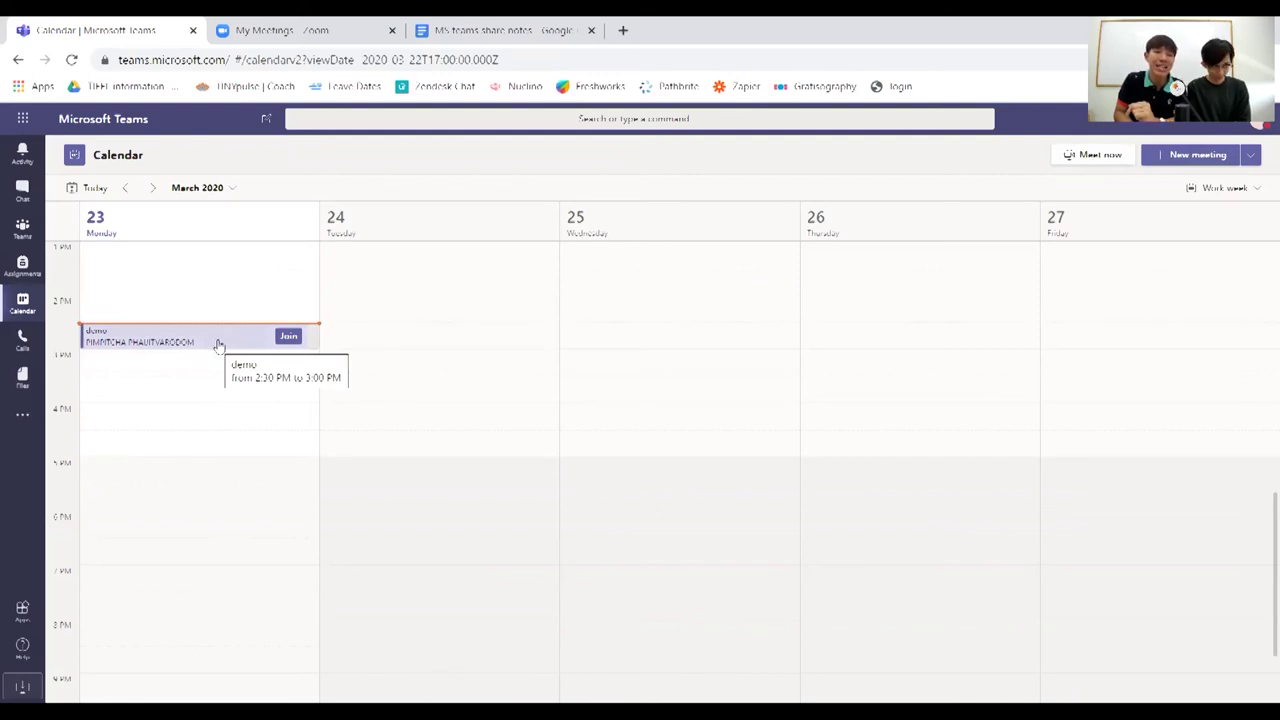
click(22, 228)
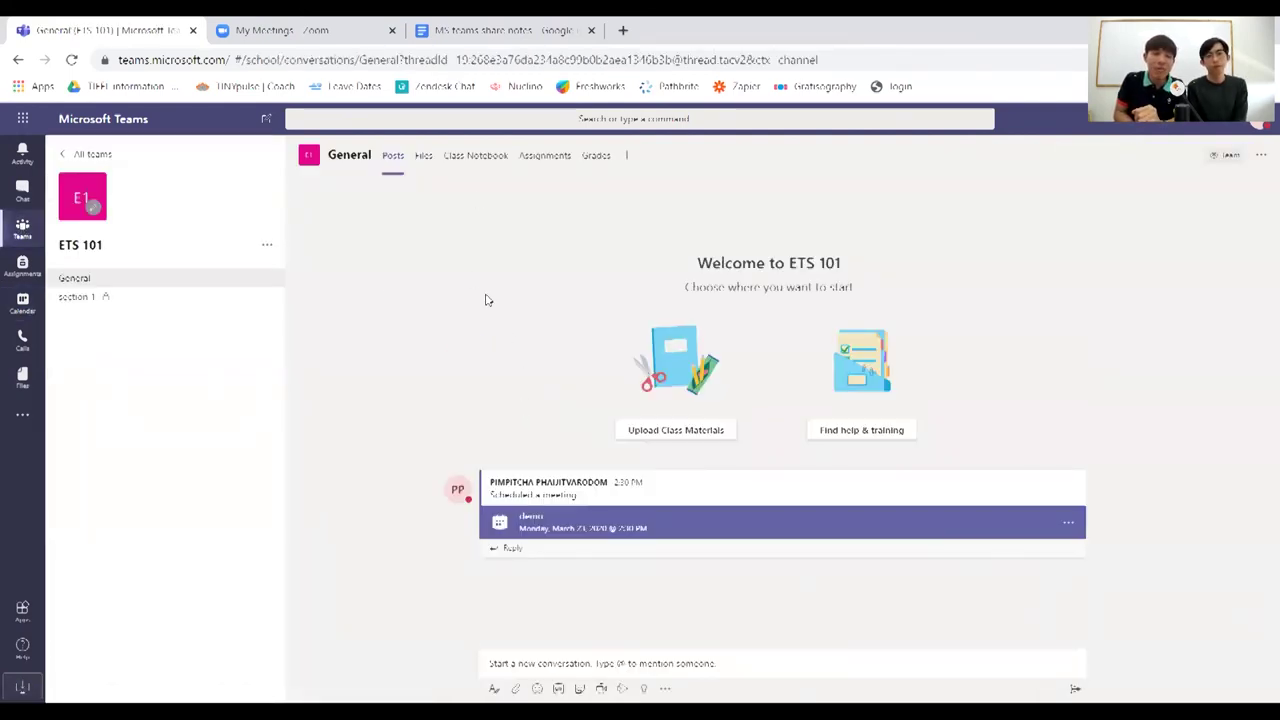
Examine the new-item types and the file and folder upload options in the General channel's files without creating or uploading anything
click(424, 158)
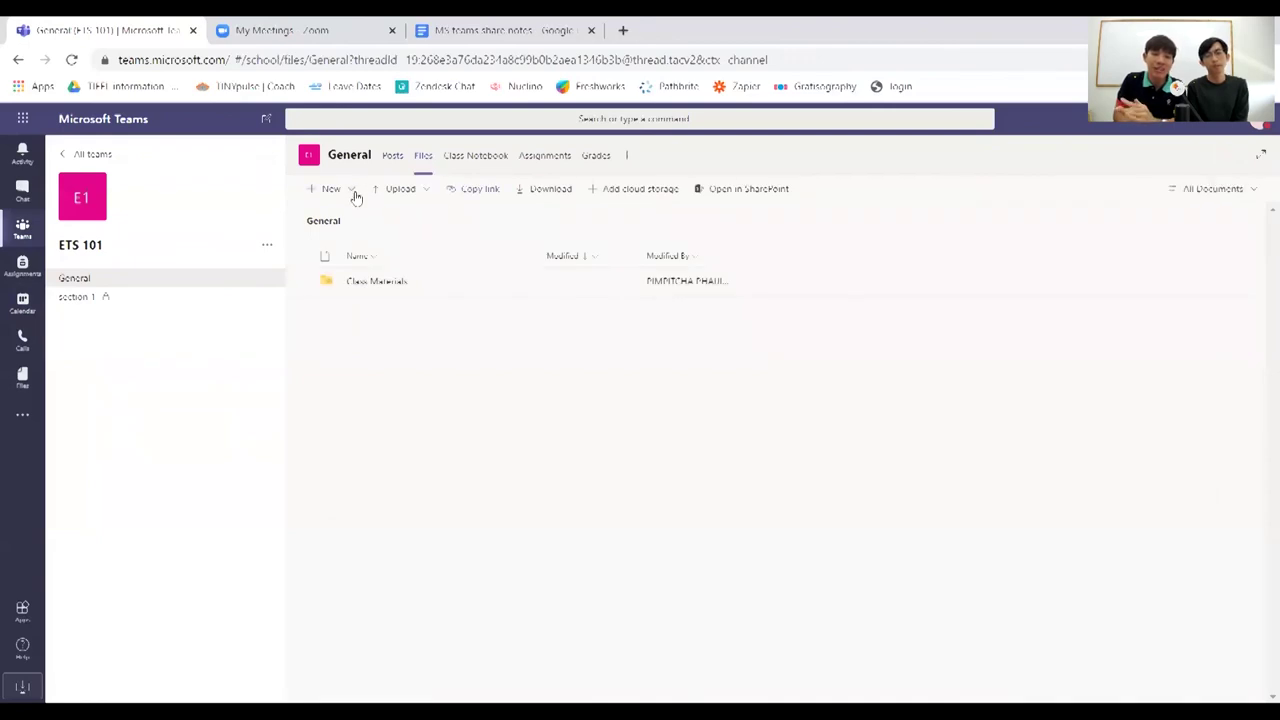
click(353, 191)
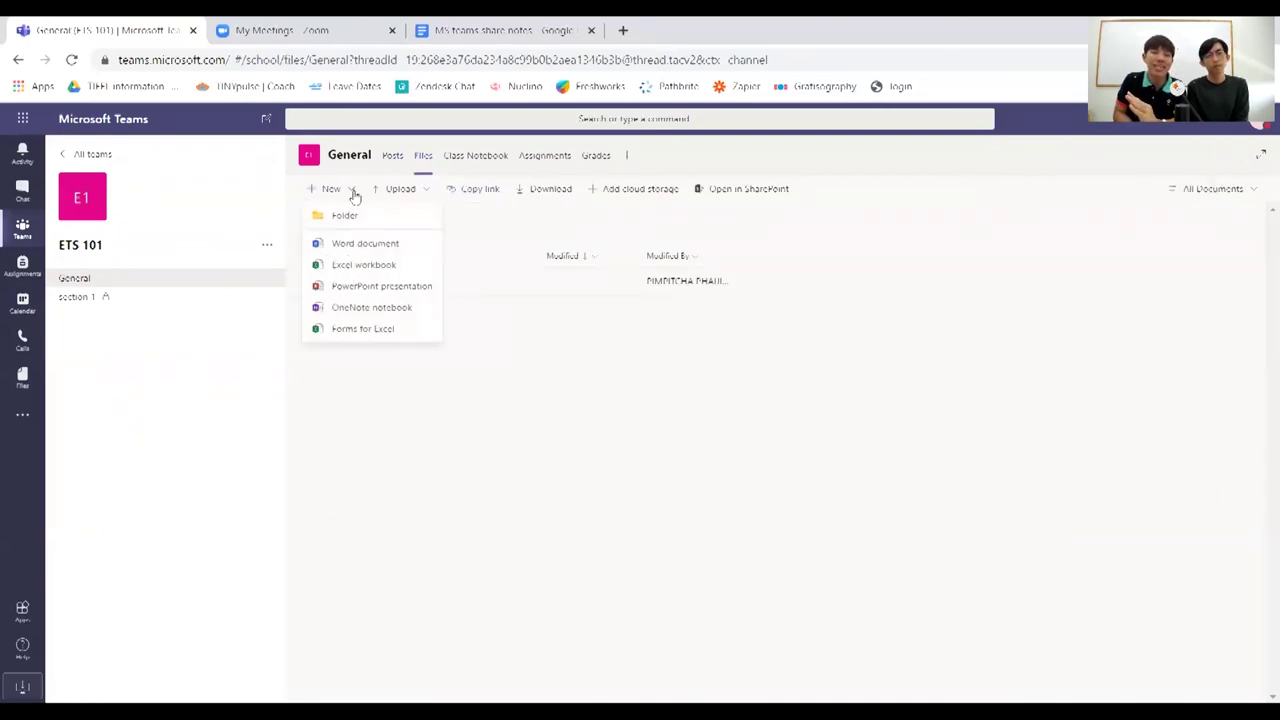
click(353, 191)
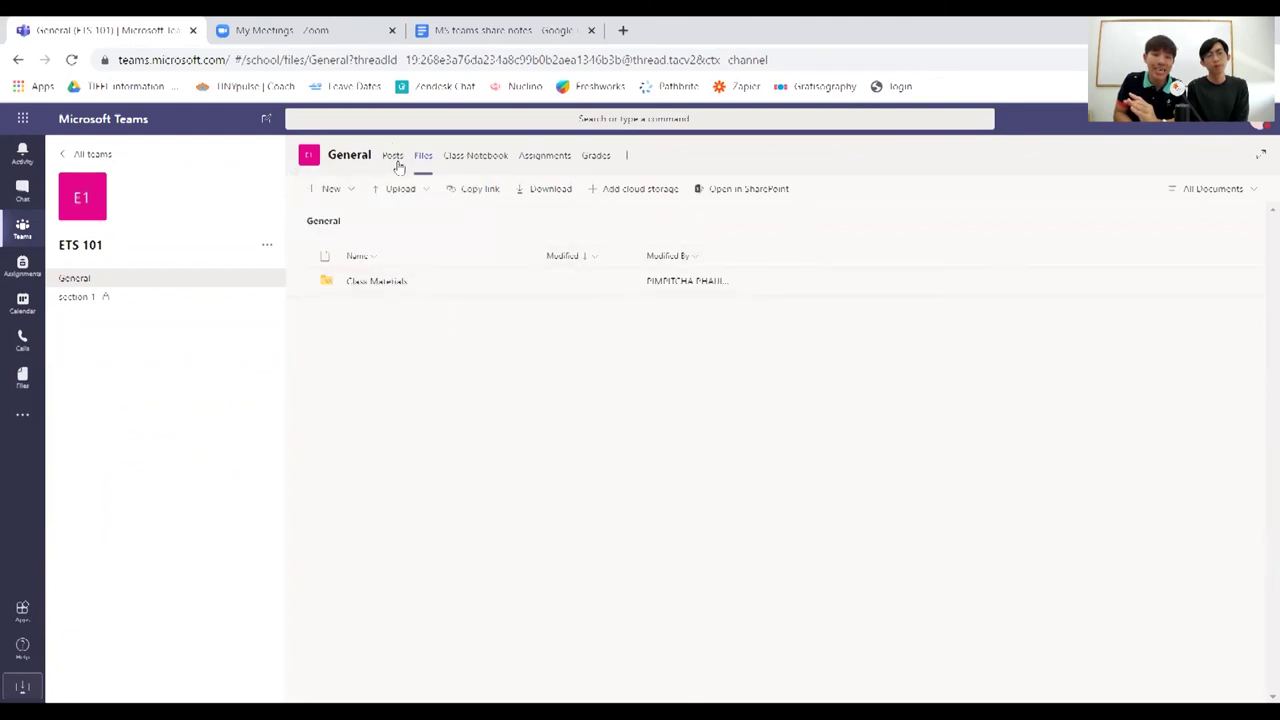
click(349, 192)
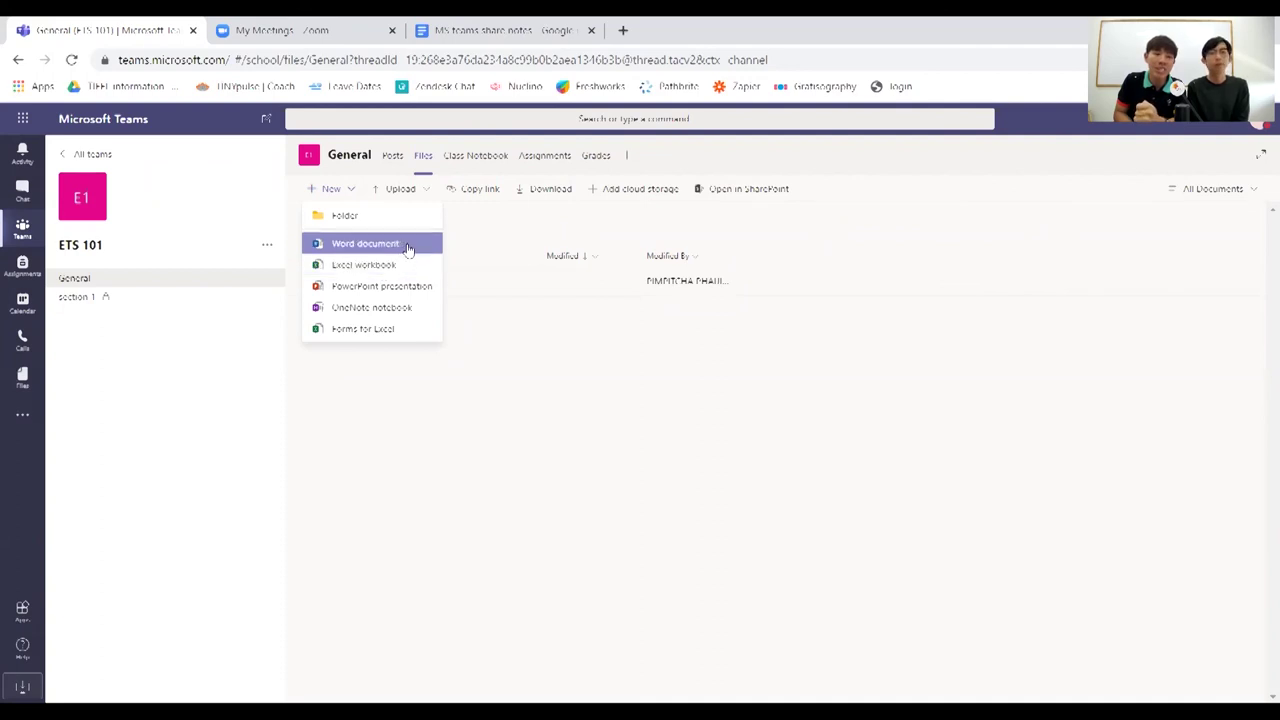
click(443, 332)
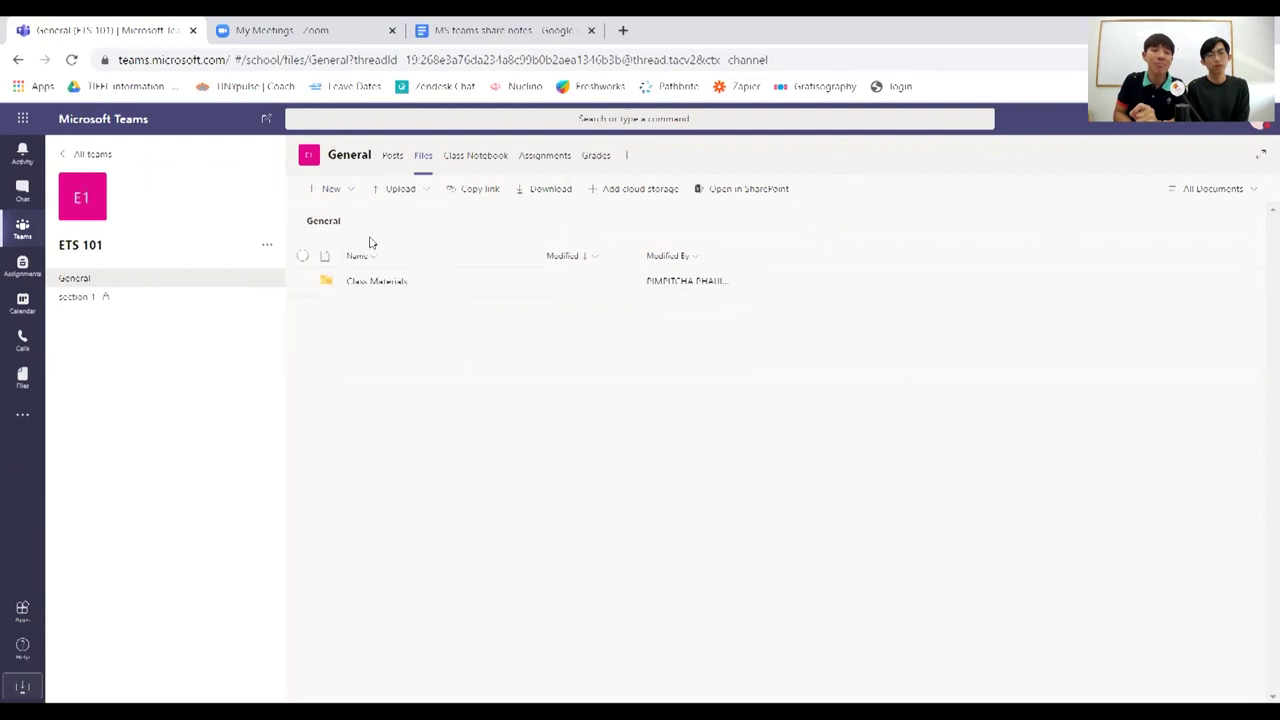
click(428, 189)
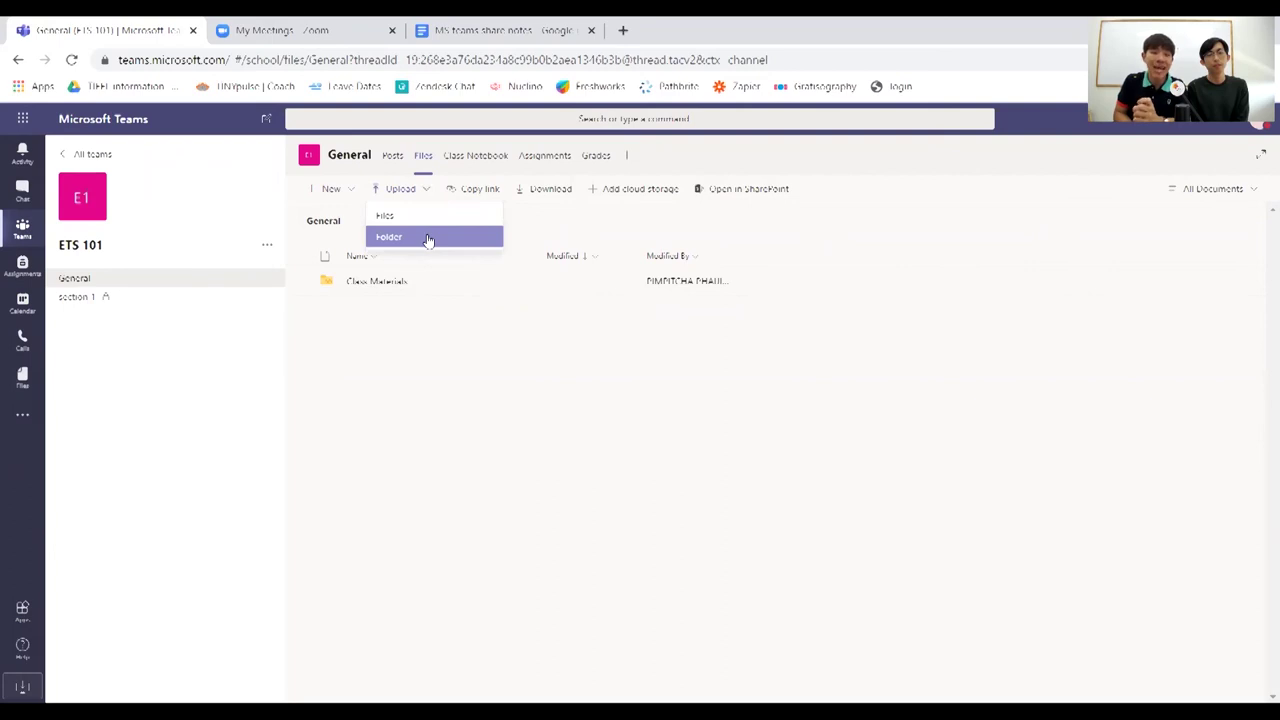
click(558, 234)
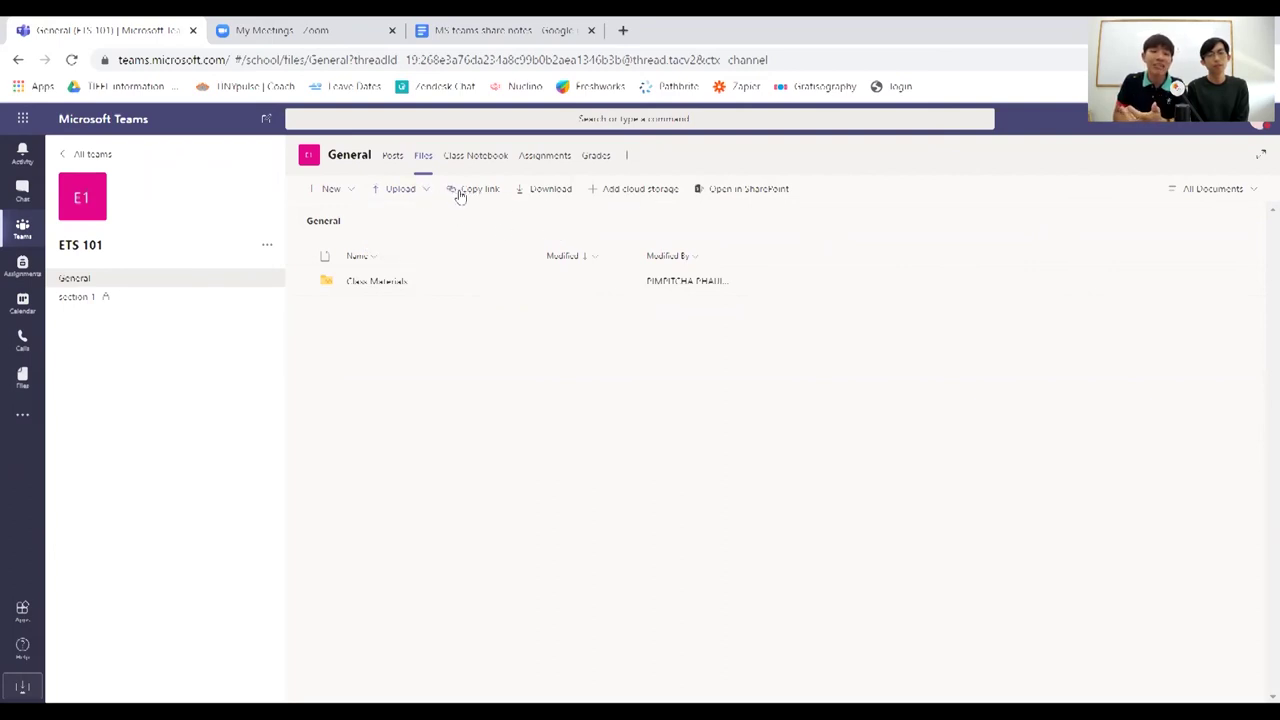
Copy the Microsoft Teams link to the General channel's files folder
click(474, 194)
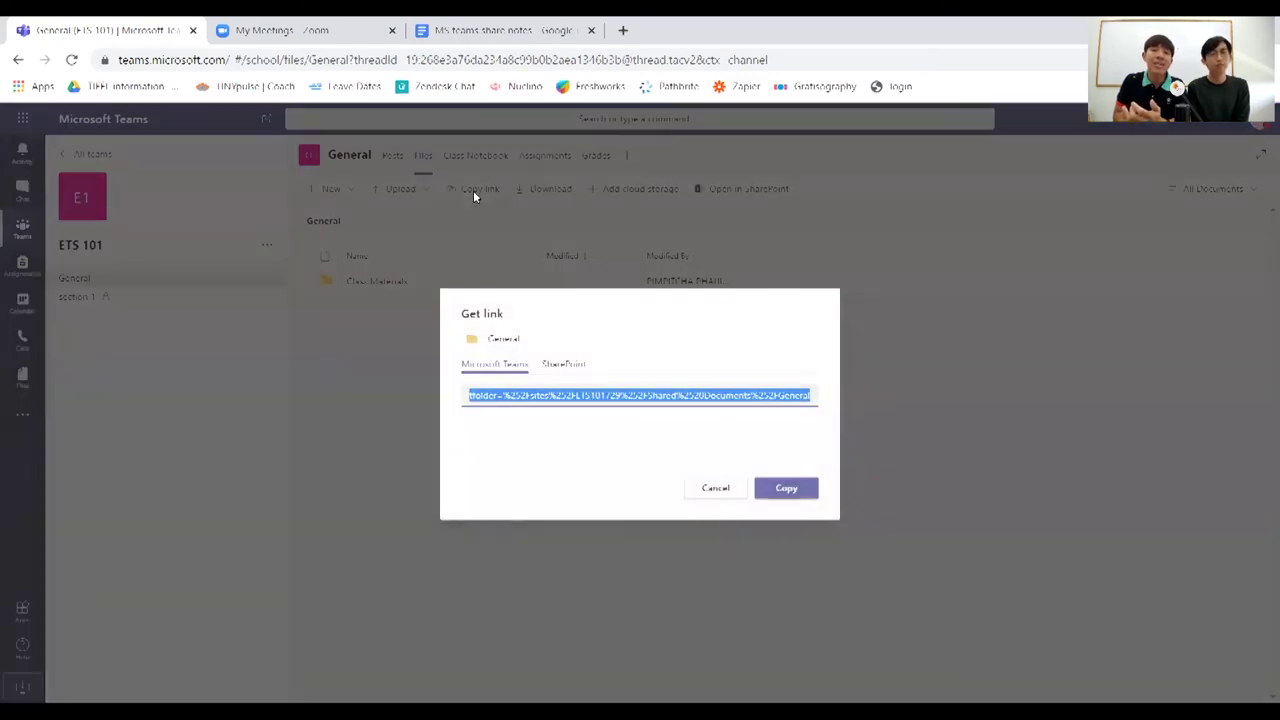
click(787, 486)
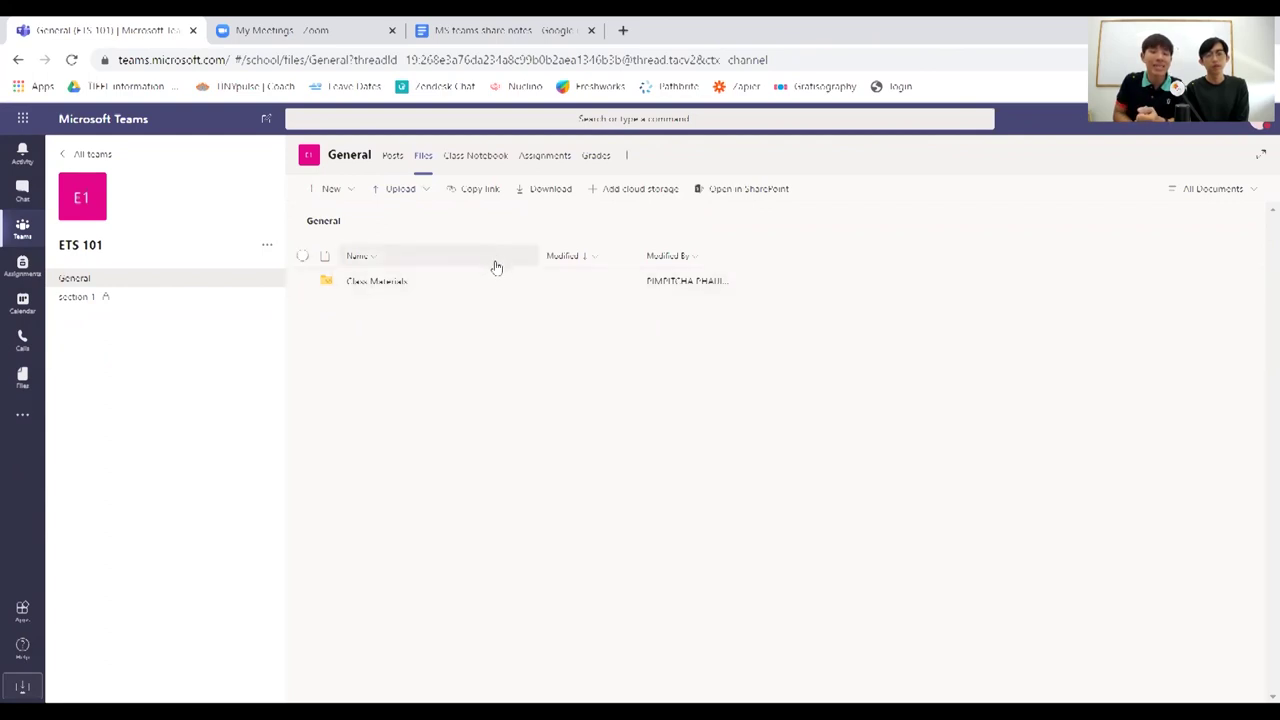
Download the General channel's files, dismiss the browser's download bar and return to the overview of all teams
click(548, 191)
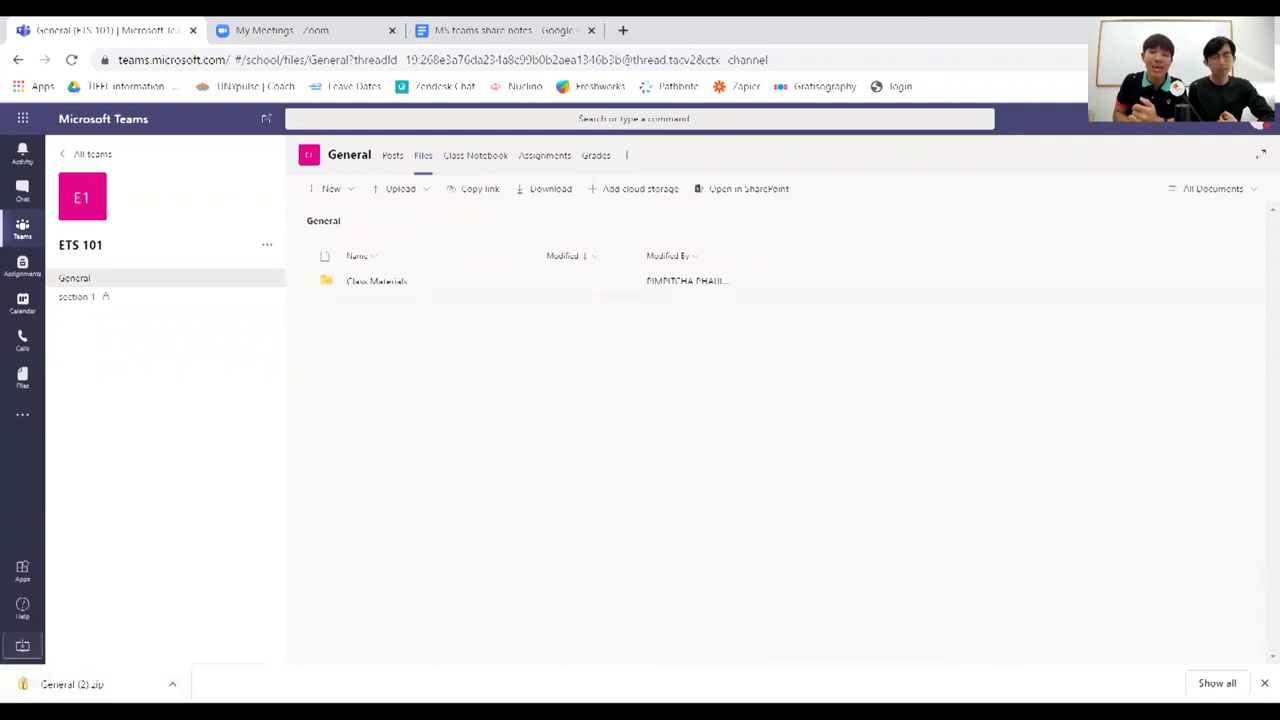
click(1265, 683)
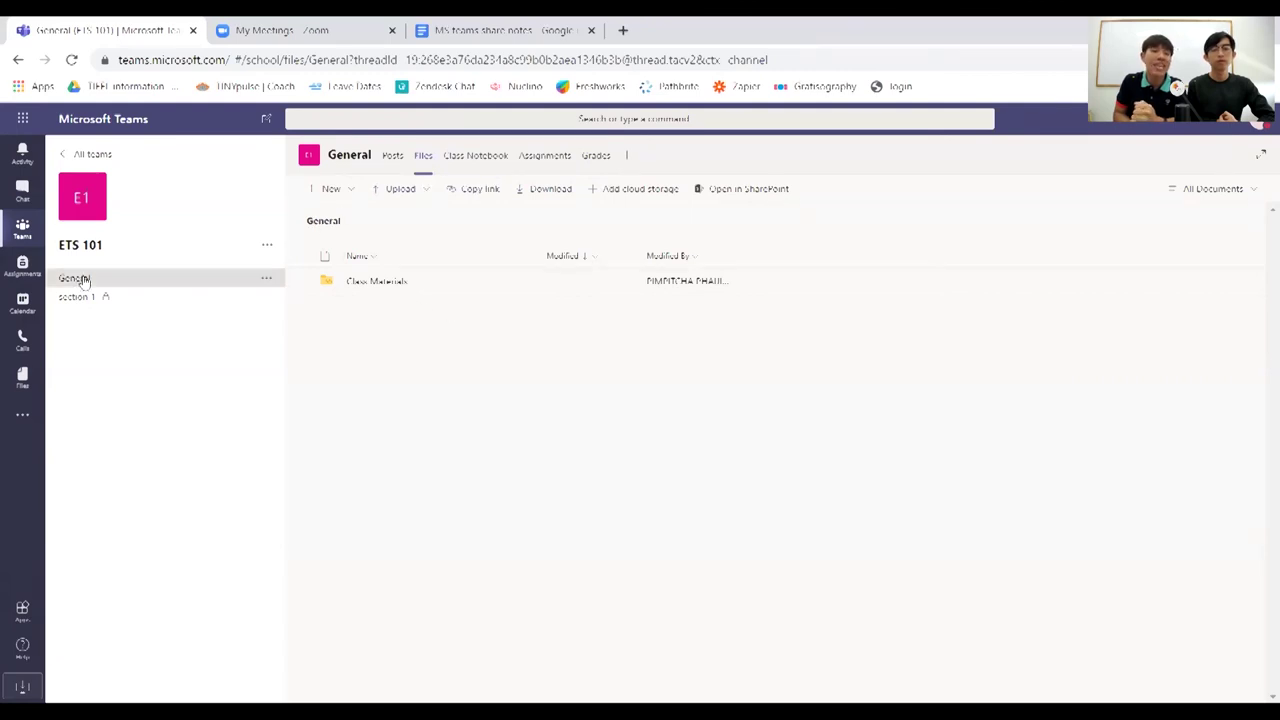
click(76, 156)
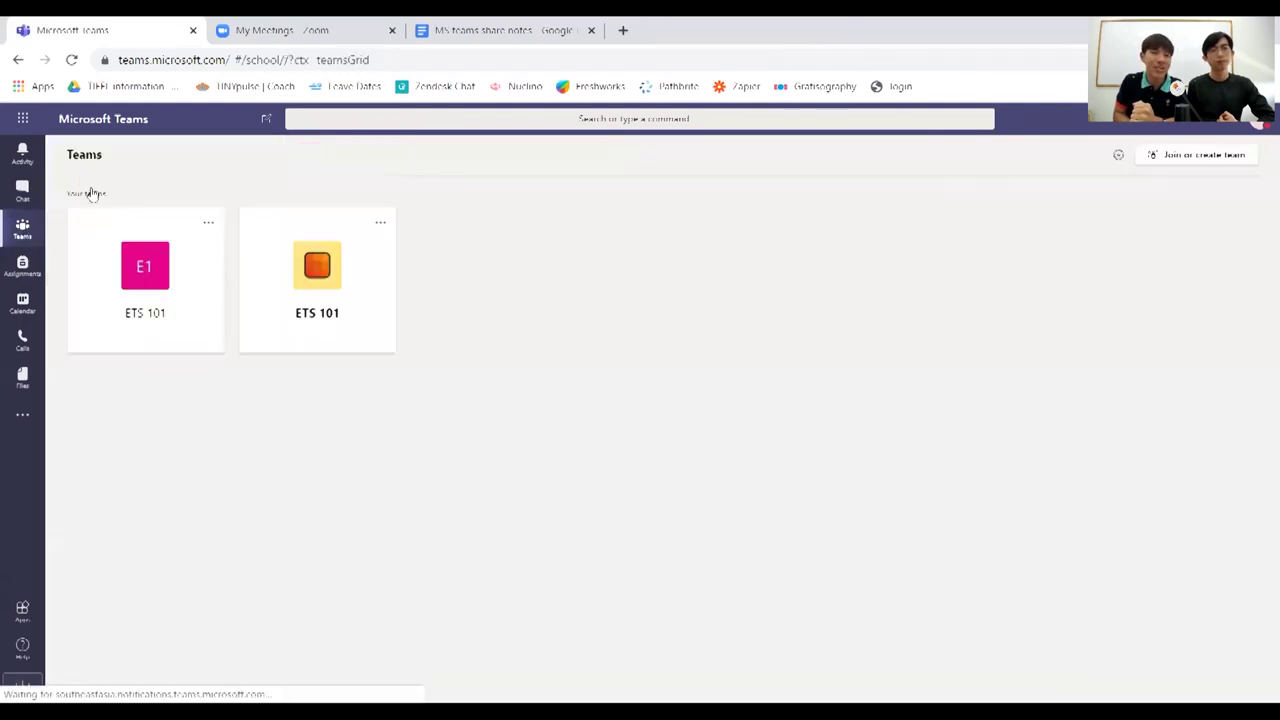